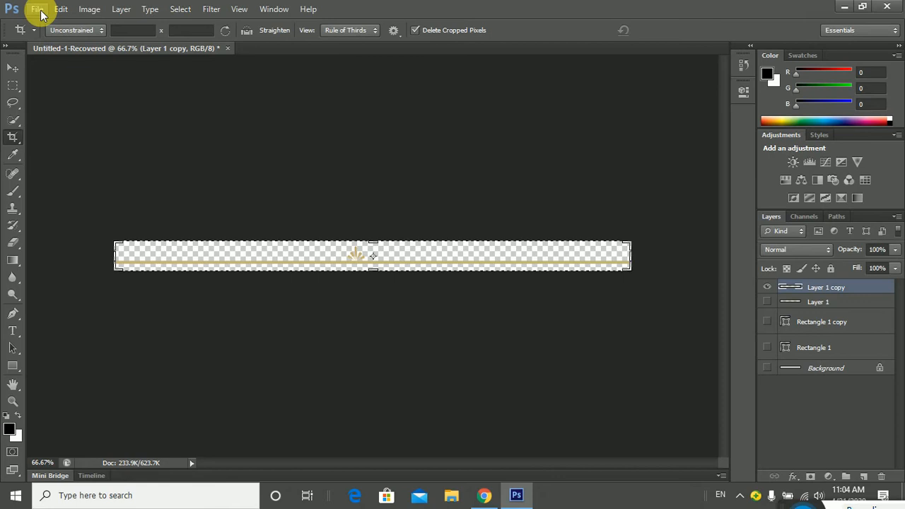
# Step: Start a new document using the International Paper preset
pyautogui.click(38, 9)
pyautogui.click(50, 26)
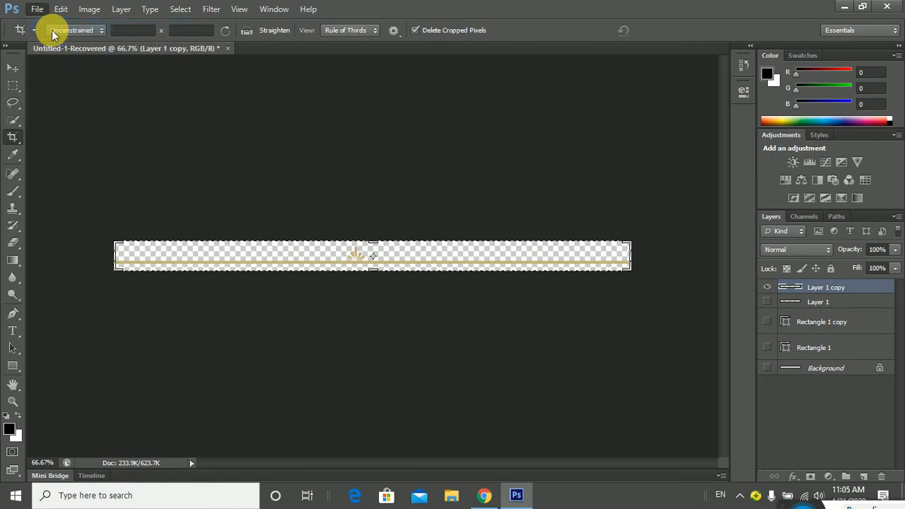
pyautogui.click(484, 135)
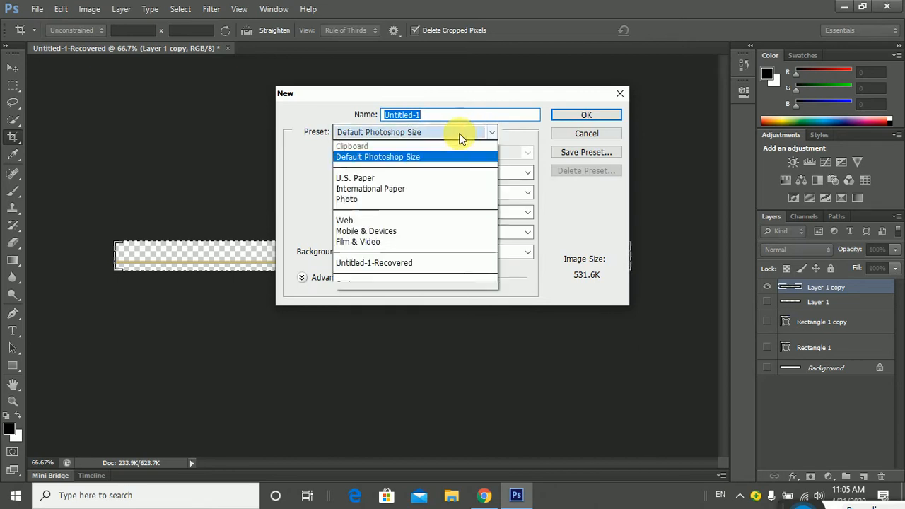
pyautogui.click(391, 193)
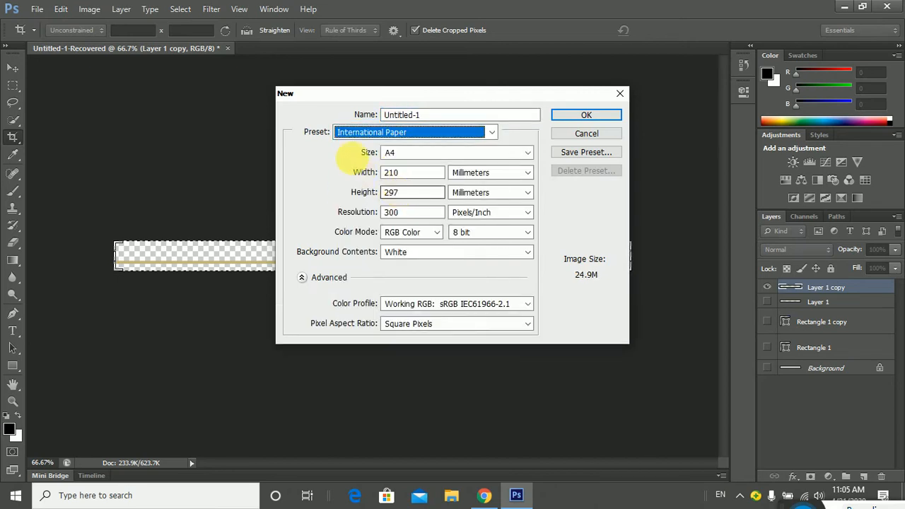
pyautogui.moveTo(416, 95); pyautogui.dragTo(354, 22)
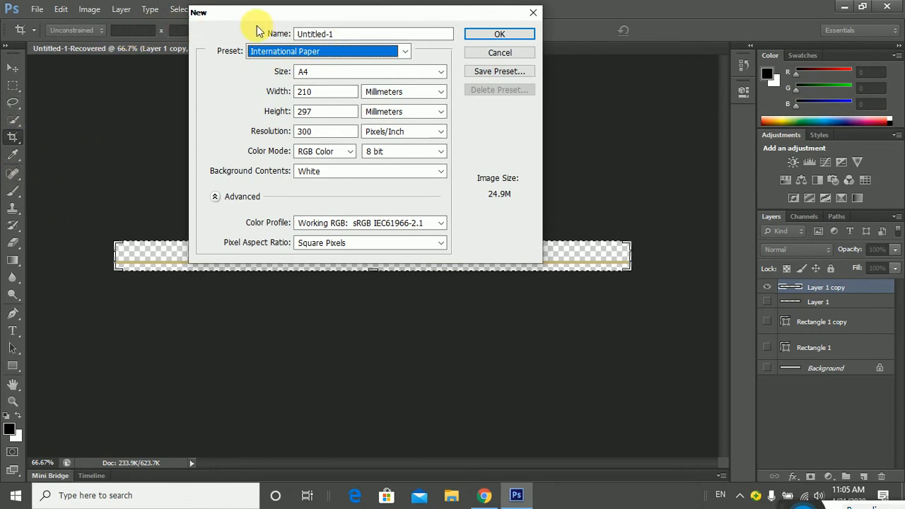
pyautogui.moveTo(268, 14); pyautogui.dragTo(274, 125)
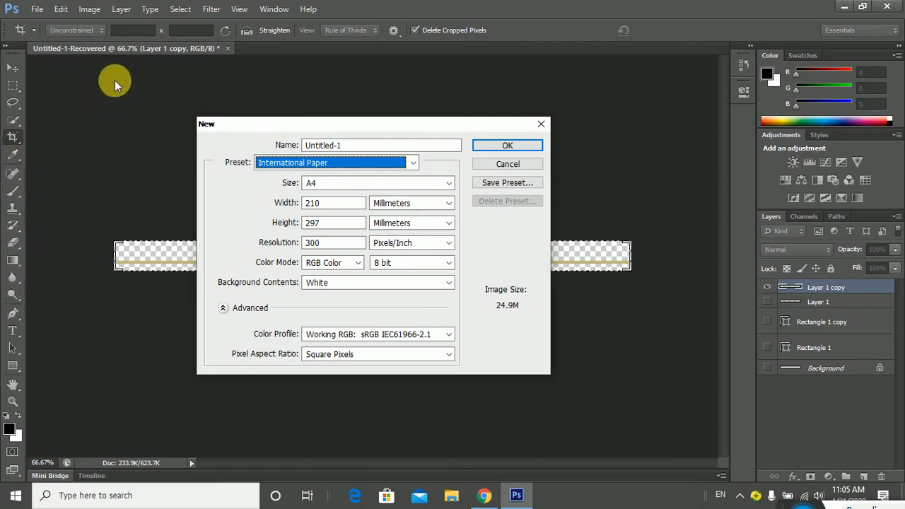
pyautogui.click(210, 9)
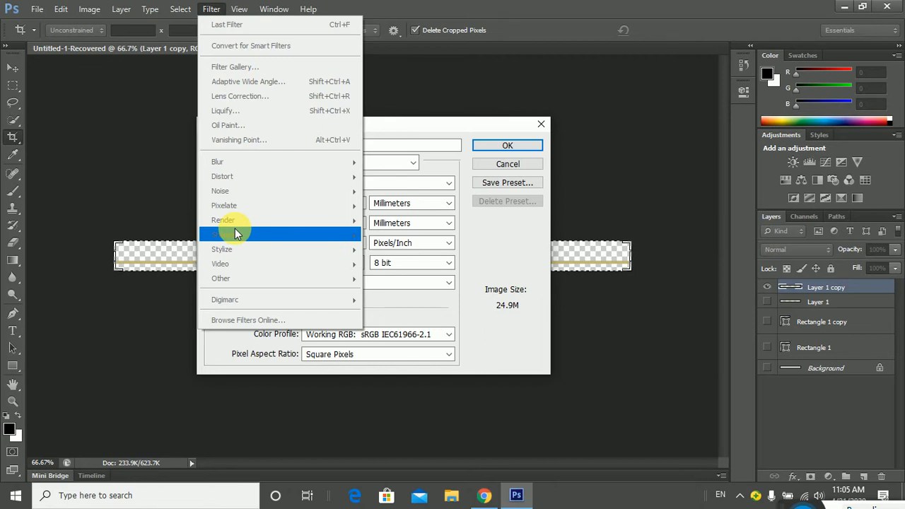
pyautogui.click(317, 34)
pyautogui.click(121, 9)
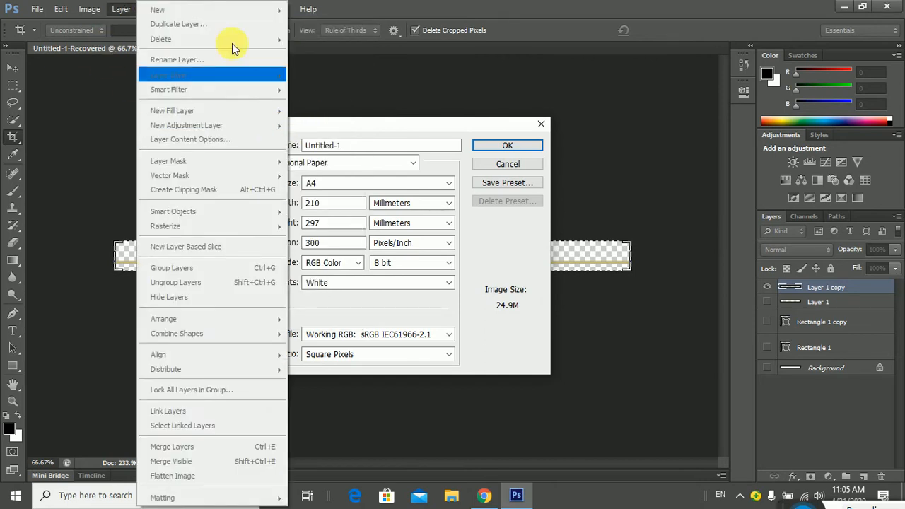
pyautogui.click(431, 10)
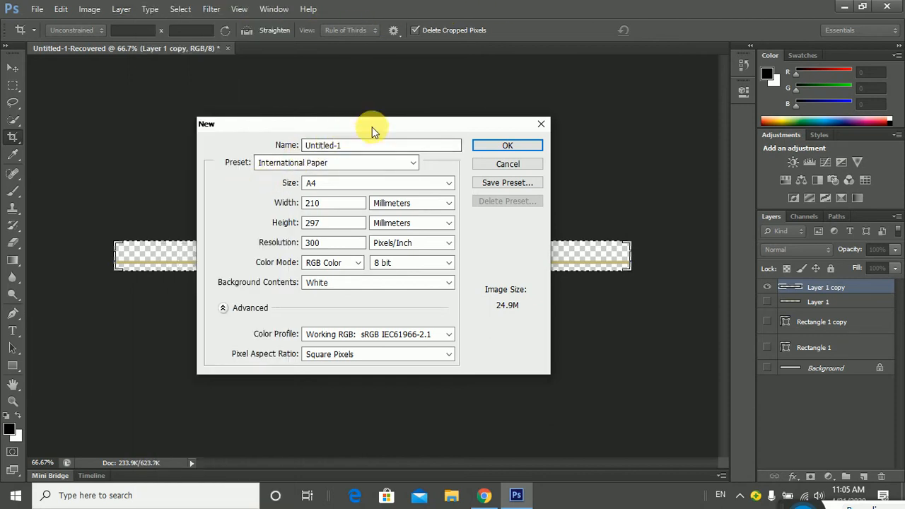
pyautogui.moveTo(372, 127); pyautogui.dragTo(307, 51)
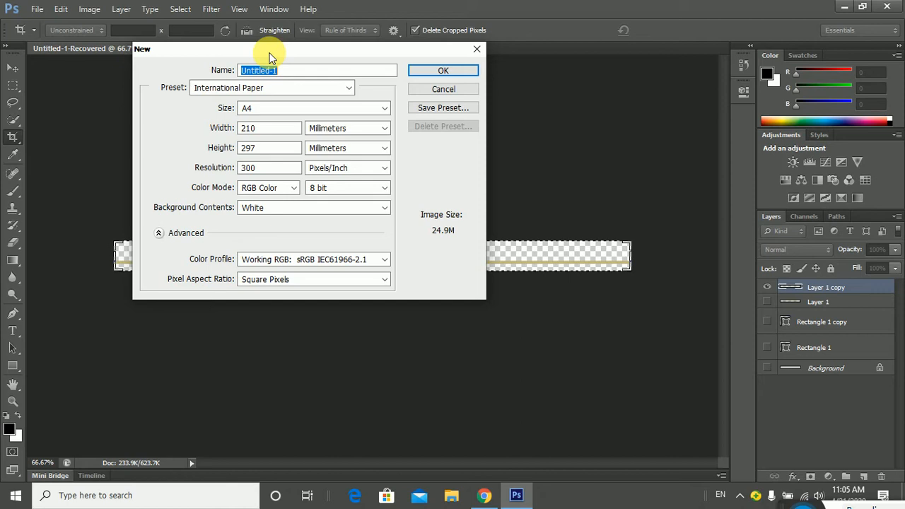
pyautogui.moveTo(278, 52); pyautogui.dragTo(292, 74)
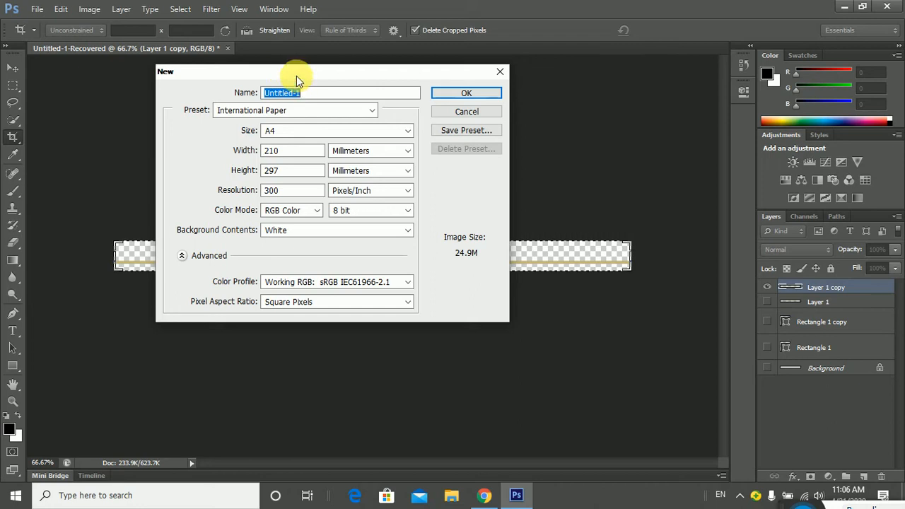
pyautogui.moveTo(296, 76); pyautogui.dragTo(303, 108)
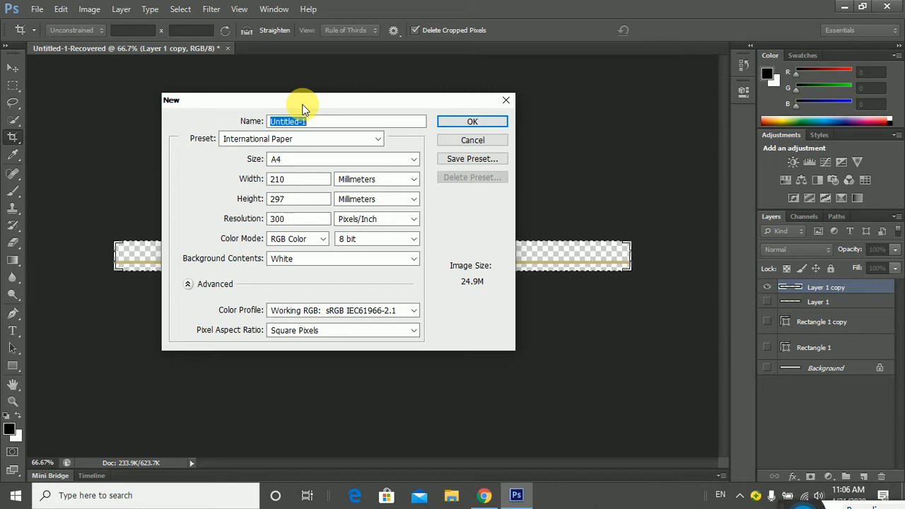
pyautogui.moveTo(338, 104); pyautogui.dragTo(276, 71)
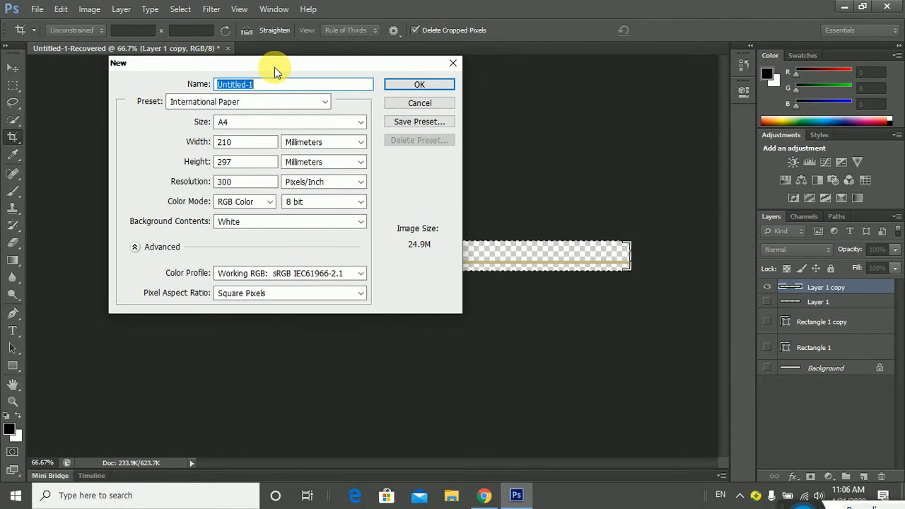
pyautogui.moveTo(274, 67); pyautogui.dragTo(309, 92)
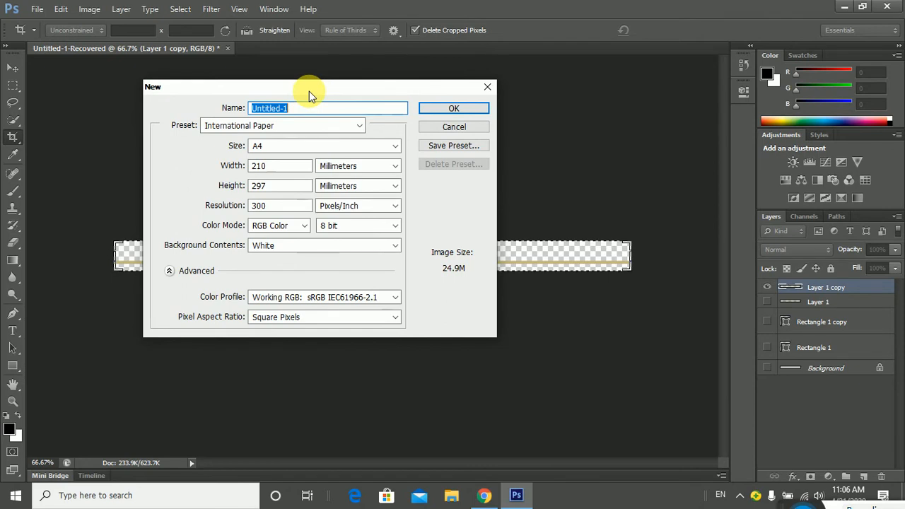
pyautogui.moveTo(309, 92); pyautogui.dragTo(277, 97)
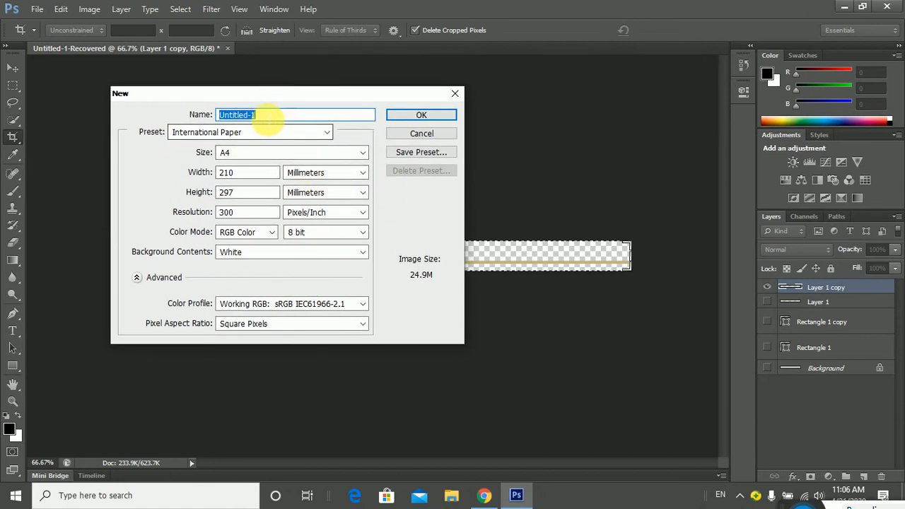
# Step: Choose the International Paper preset again with the A4 size for the new document
pyautogui.click(274, 130)
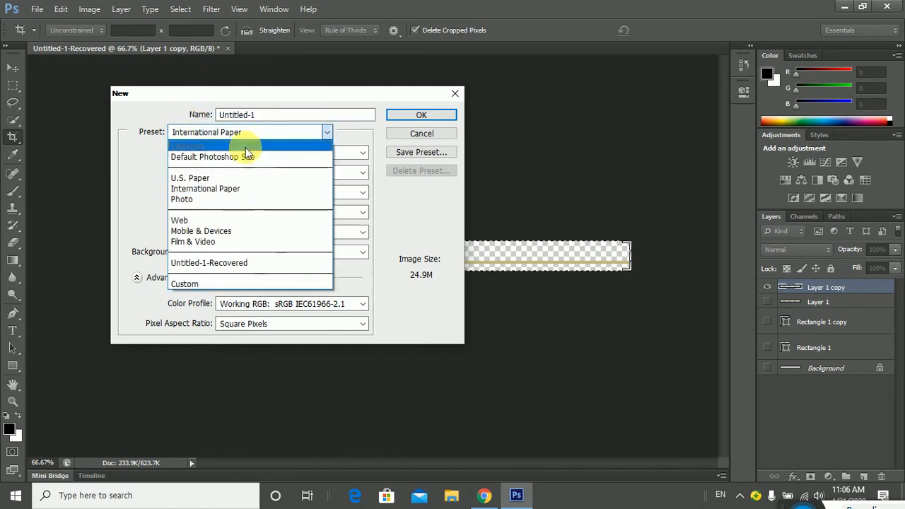
pyautogui.click(228, 190)
pyautogui.click(237, 153)
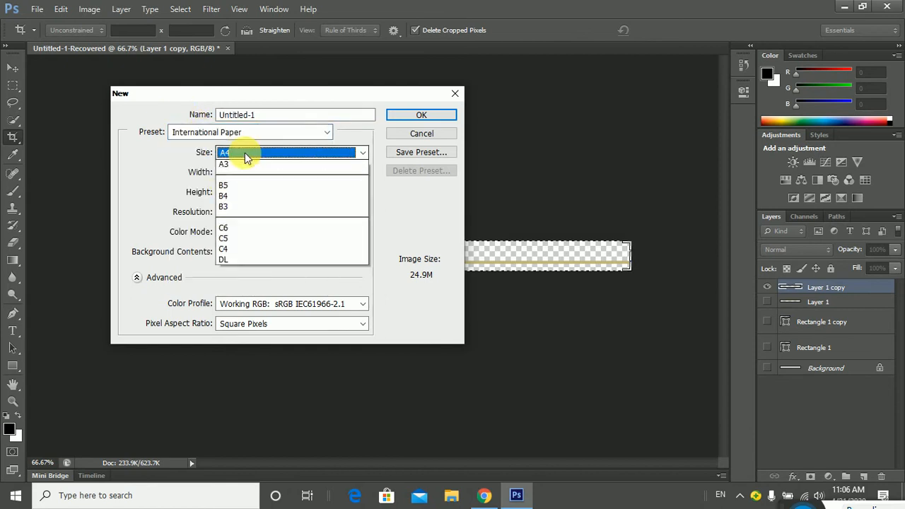
pyautogui.click(237, 167)
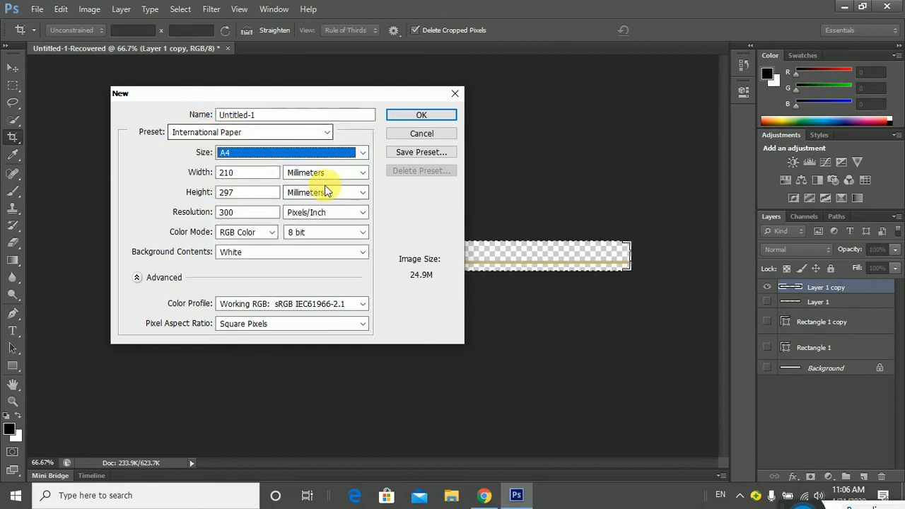
pyautogui.doubleClick(228, 173)
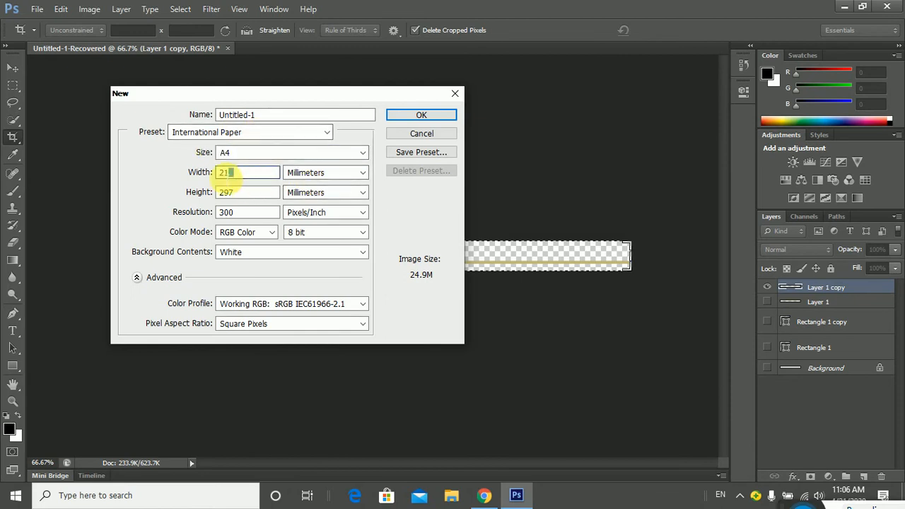
pyautogui.moveTo(267, 212); pyautogui.dragTo(188, 210)
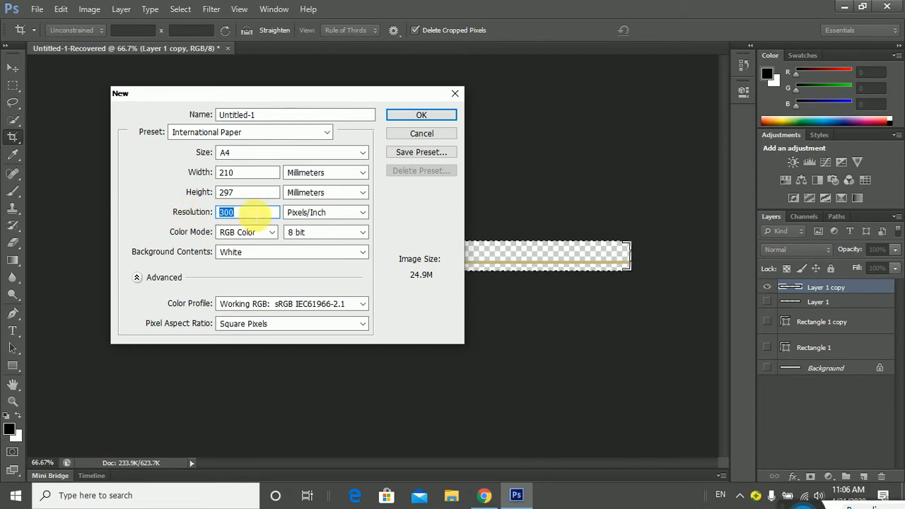
pyautogui.click(241, 212)
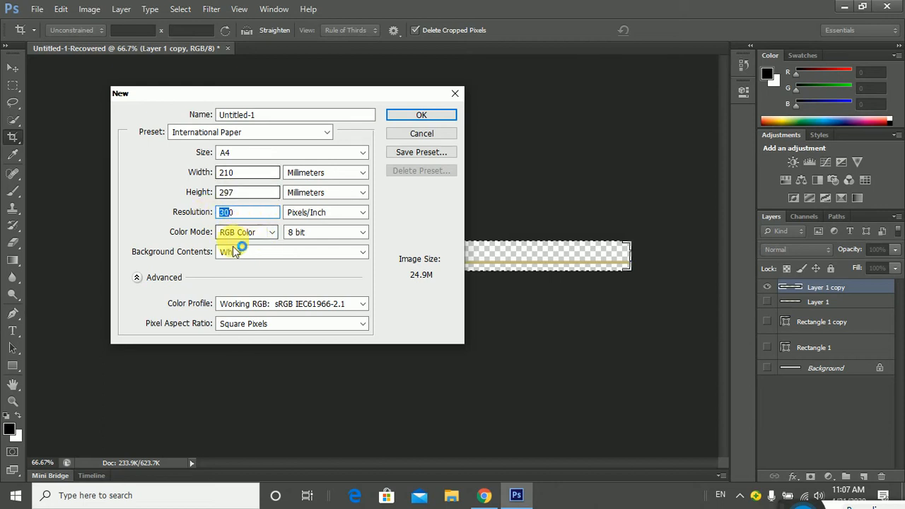
pyautogui.doubleClick(227, 213)
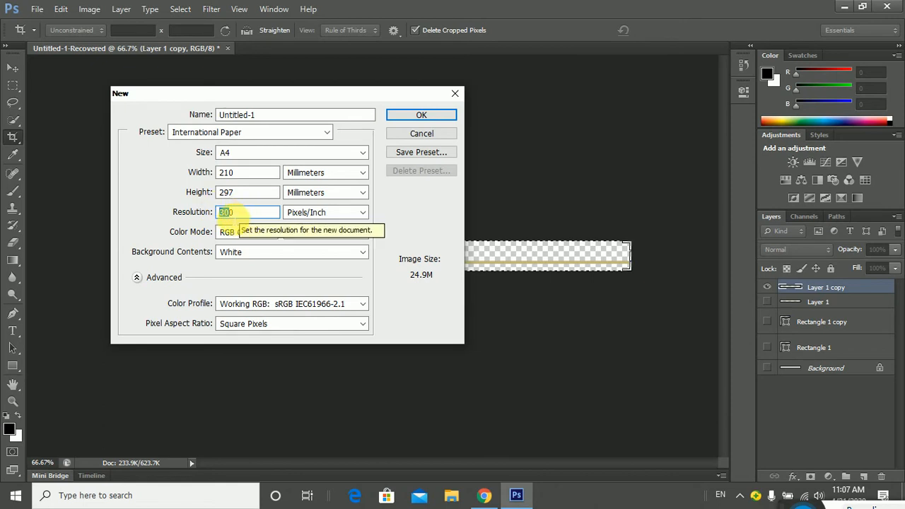
pyautogui.click(225, 212)
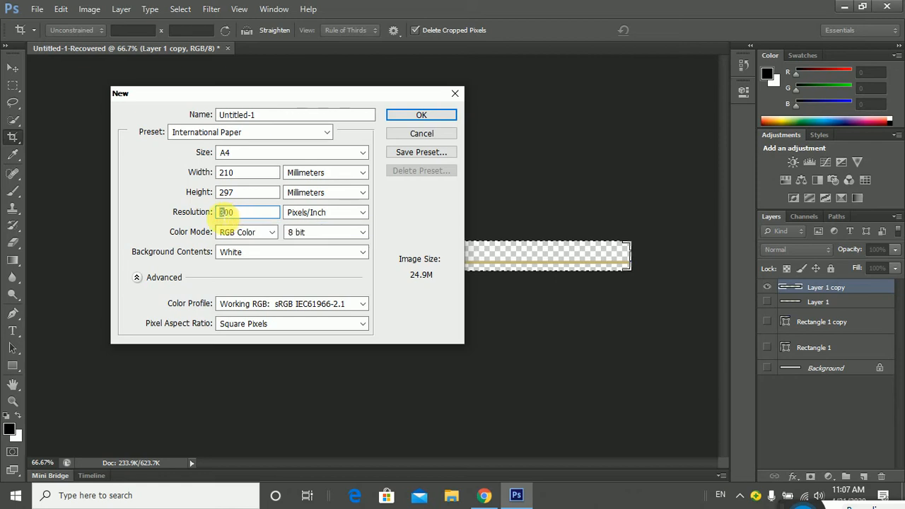
pyautogui.doubleClick(227, 212)
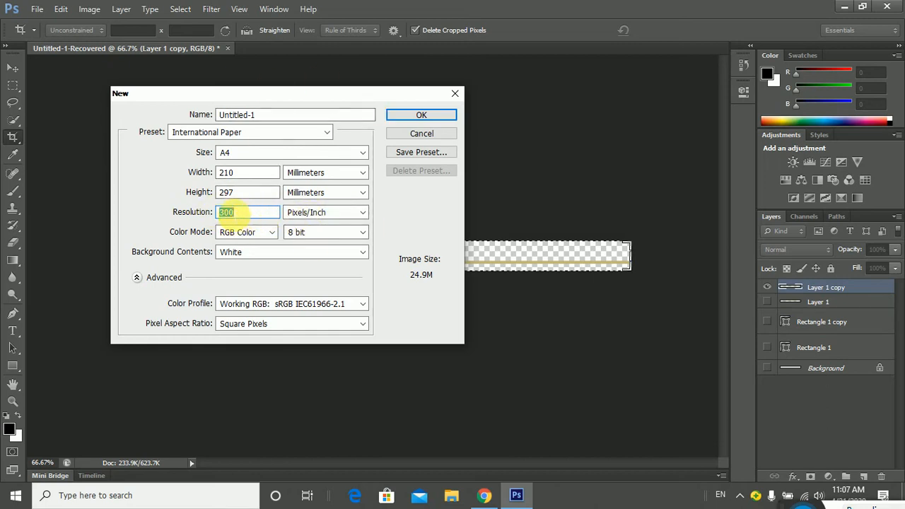
pyautogui.moveTo(265, 96); pyautogui.dragTo(291, 117)
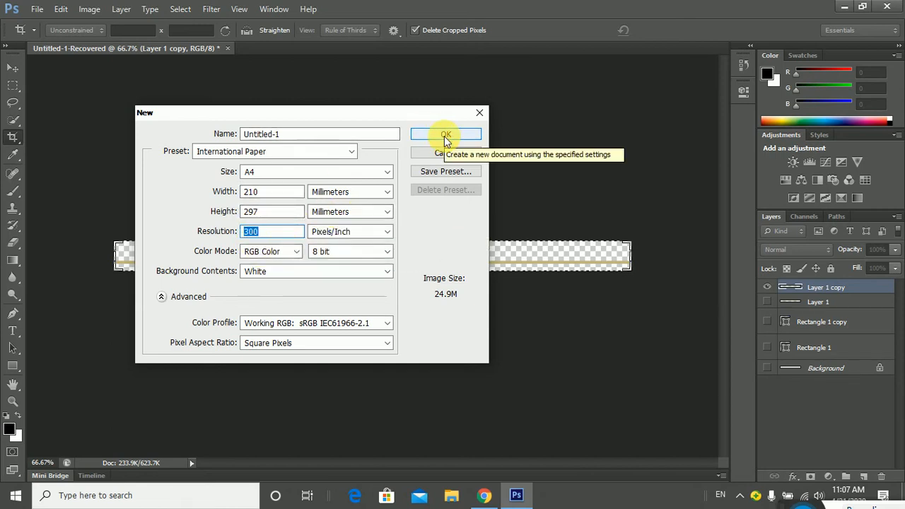
# Step: Try the Grayscale, RGB Color and CMYK Color modes for the new document
pyautogui.click(296, 256)
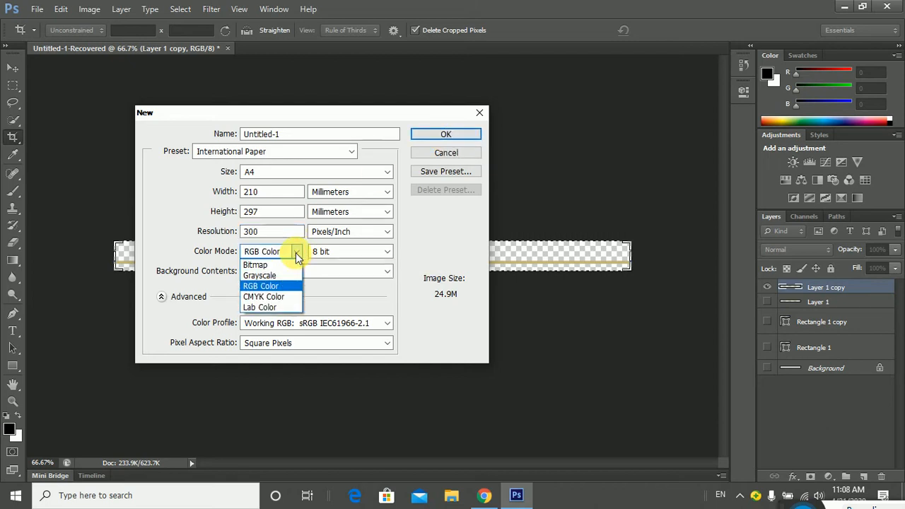
pyautogui.click(277, 274)
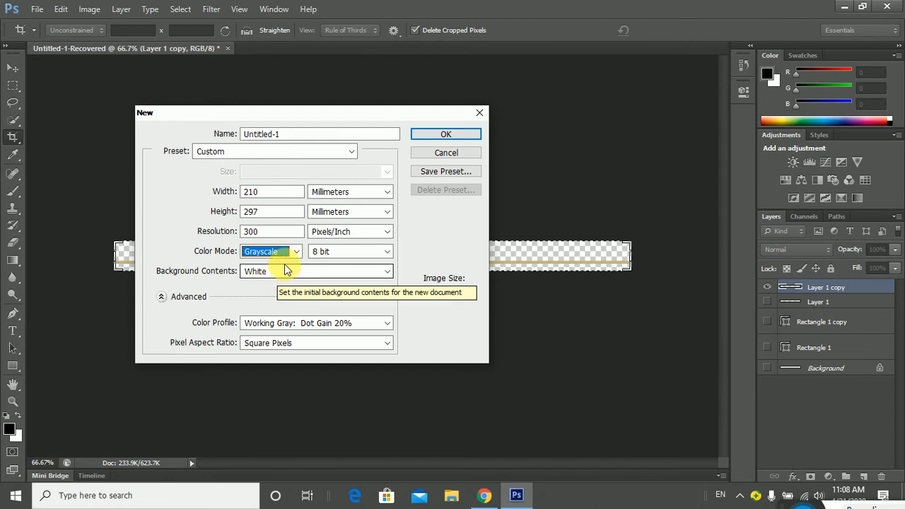
pyautogui.click(295, 254)
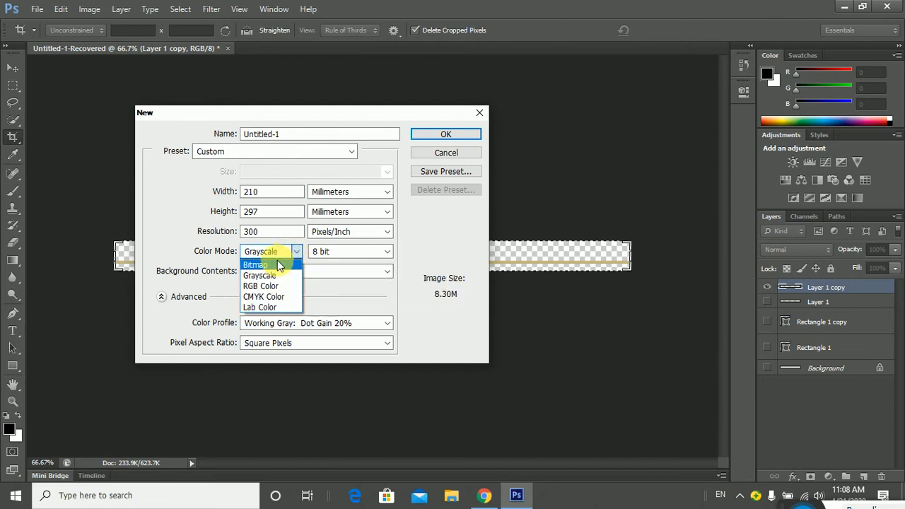
pyautogui.click(273, 284)
pyautogui.click(296, 252)
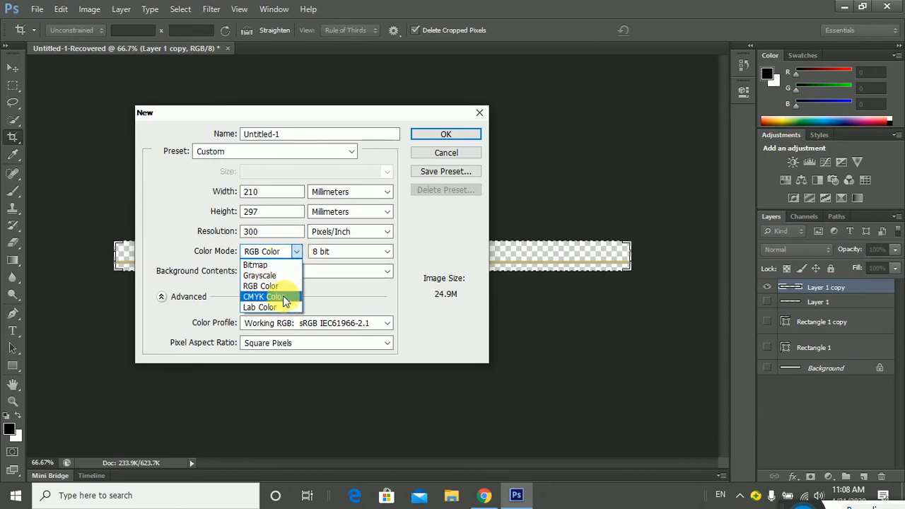
pyautogui.click(283, 298)
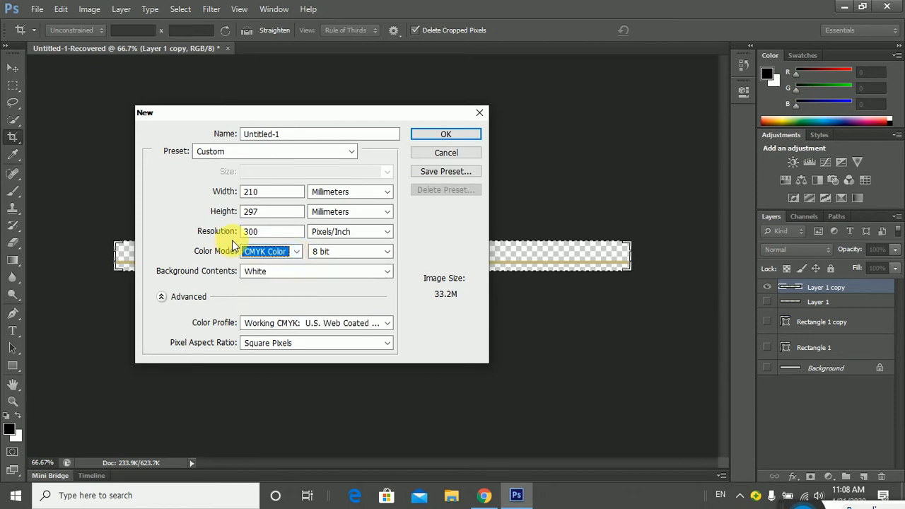
# Step: Set the color mode to RGB Color and create the new document
pyautogui.click(274, 256)
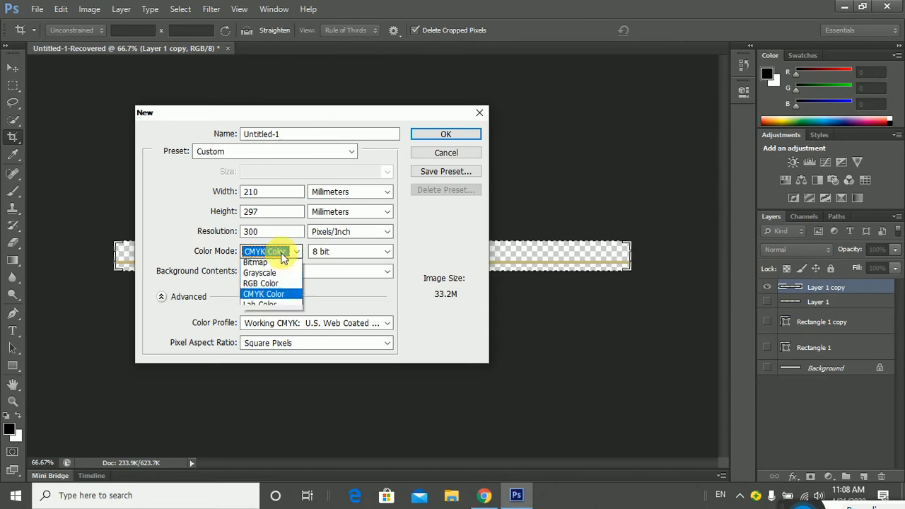
pyautogui.click(263, 287)
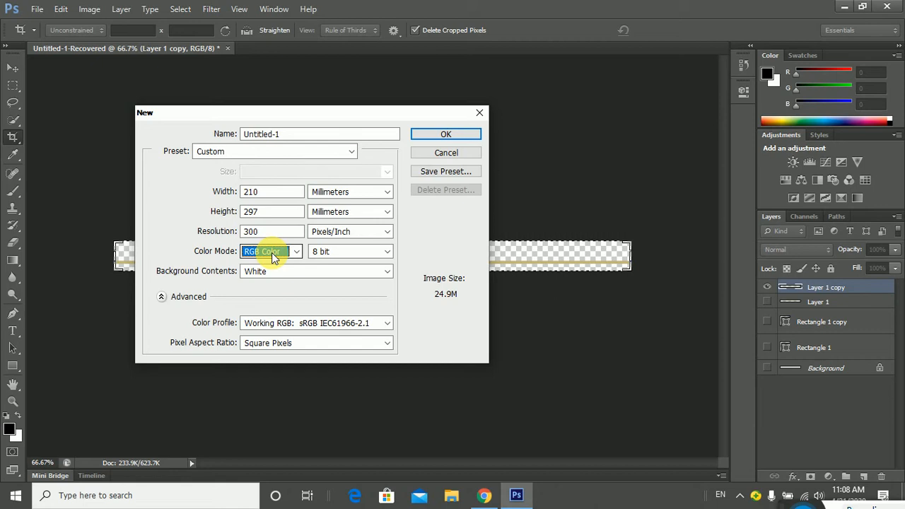
pyautogui.click(445, 136)
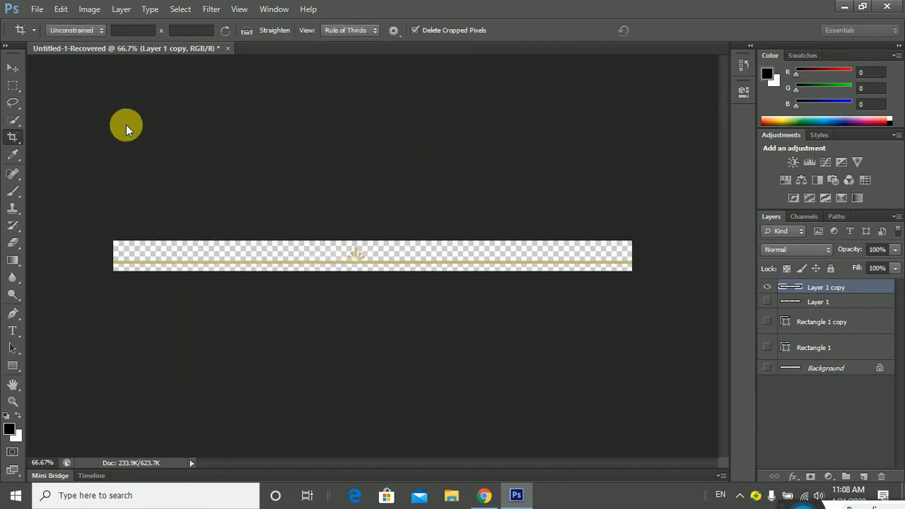
# Step: Close the Untitled-1-Recovered document without saving its changes
pyautogui.click(228, 48)
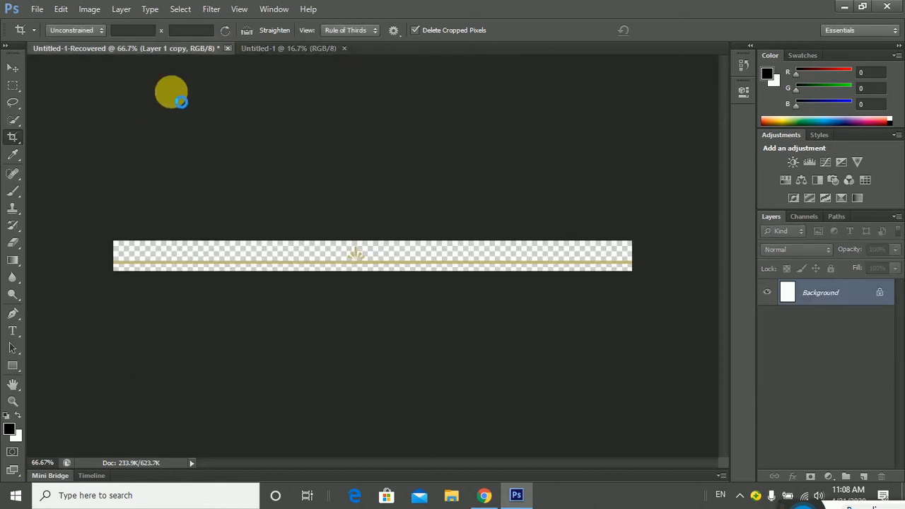
pyautogui.click(454, 195)
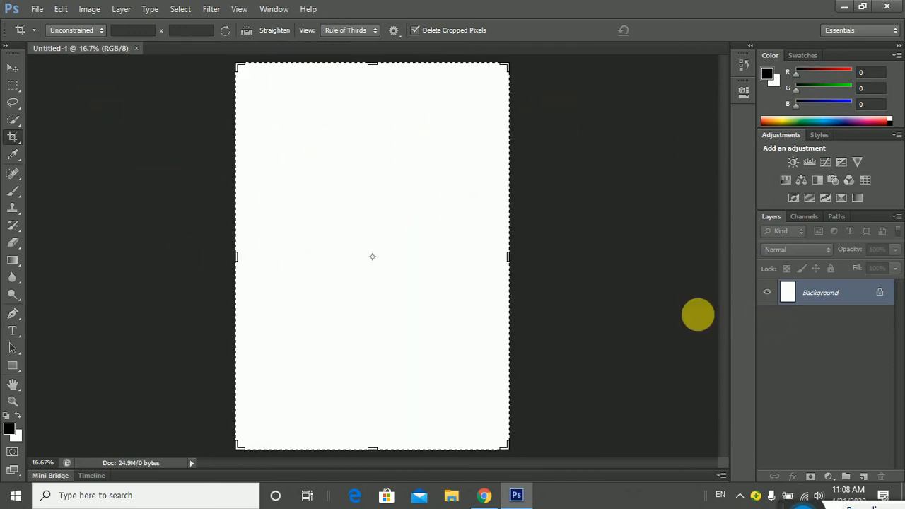
# Step: Draw rectangular marquee selections on the upper part of the blank page, one replacing the other
pyautogui.click(14, 88)
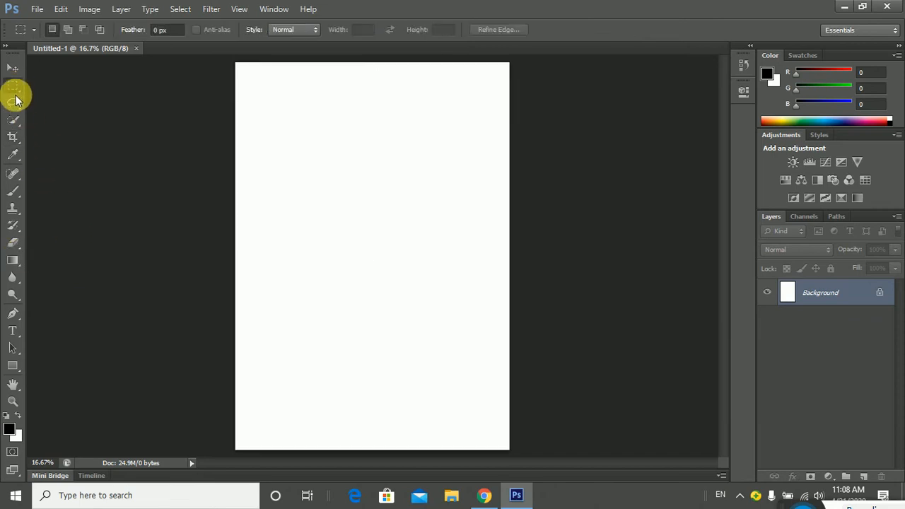
pyautogui.moveTo(263, 93); pyautogui.dragTo(346, 171)
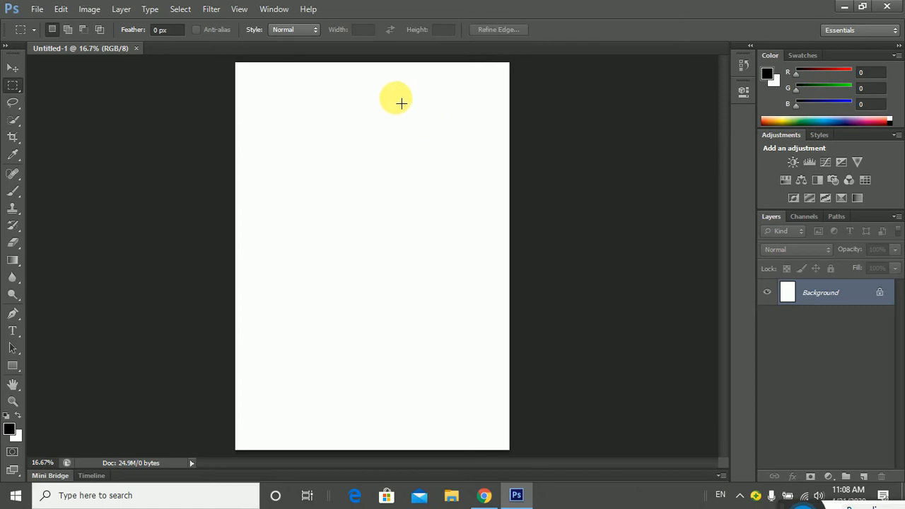
pyautogui.moveTo(396, 98); pyautogui.dragTo(462, 177)
# Step: Try the add, subtract and intersect selection modes, return to New selection, then draw another rectangular marquee and clear it
pyautogui.click(68, 33)
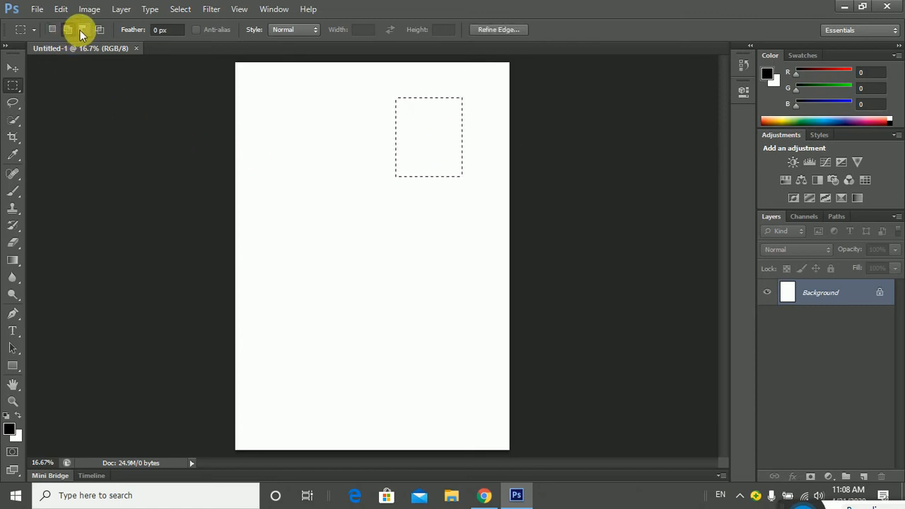
pyautogui.click(96, 30)
pyautogui.click(83, 33)
pyautogui.click(82, 32)
pyautogui.click(70, 29)
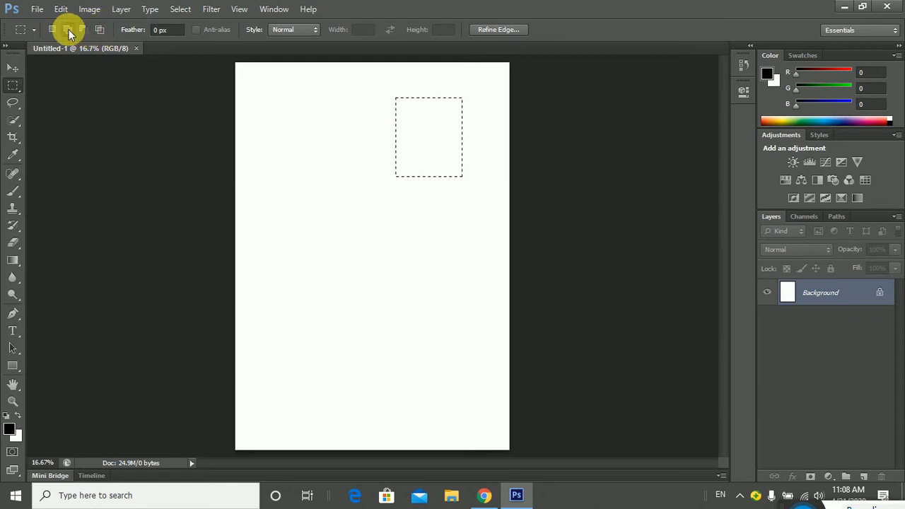
pyautogui.click(52, 29)
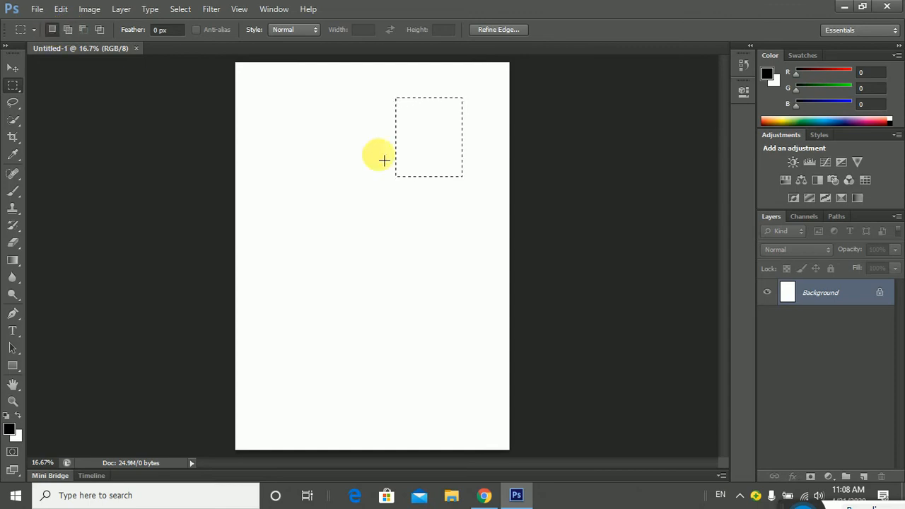
pyautogui.moveTo(265, 101); pyautogui.dragTo(342, 176)
pyautogui.click(329, 144)
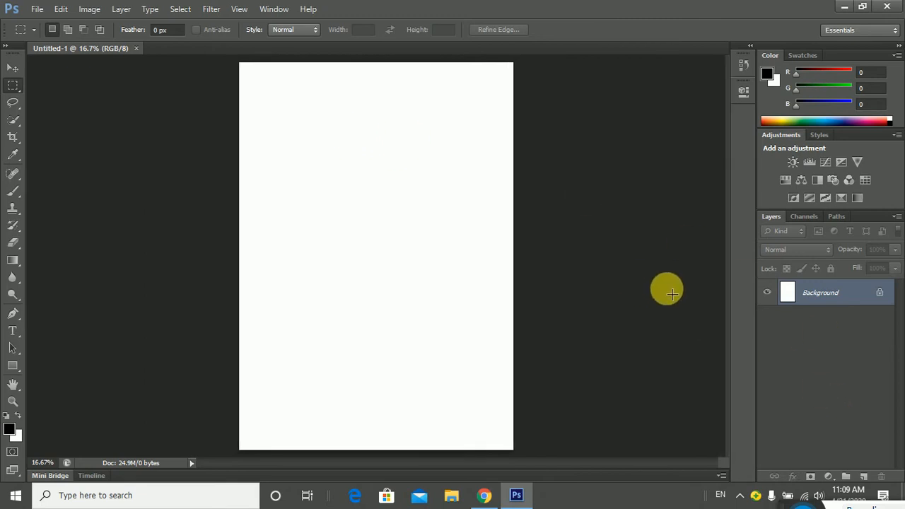
# Step: Hide and show the Layers panel repeatedly, leaving it displayed
pyautogui.press('F7')
pyautogui.press('F7')
pyautogui.press('F7')
pyautogui.press('F7')
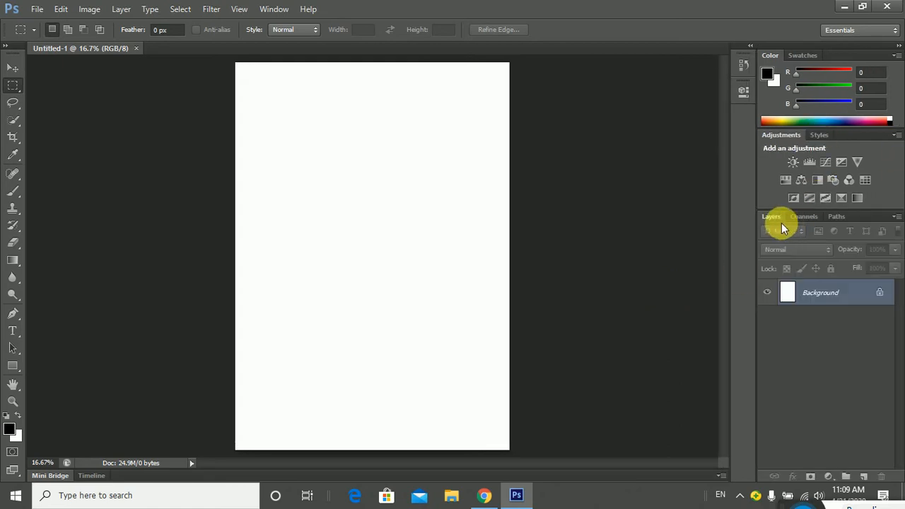
pyautogui.doubleClick(829, 296)
pyautogui.click(573, 177)
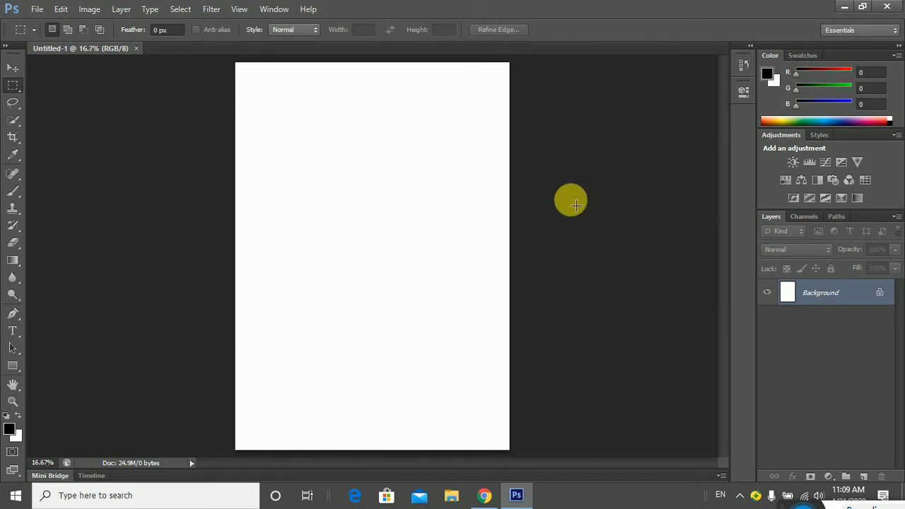
pyautogui.press('F7')
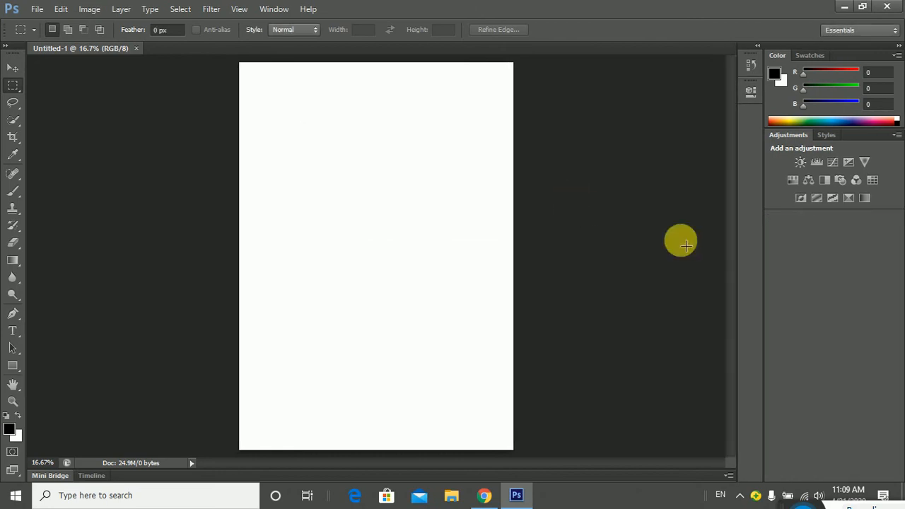
pyautogui.click(273, 9)
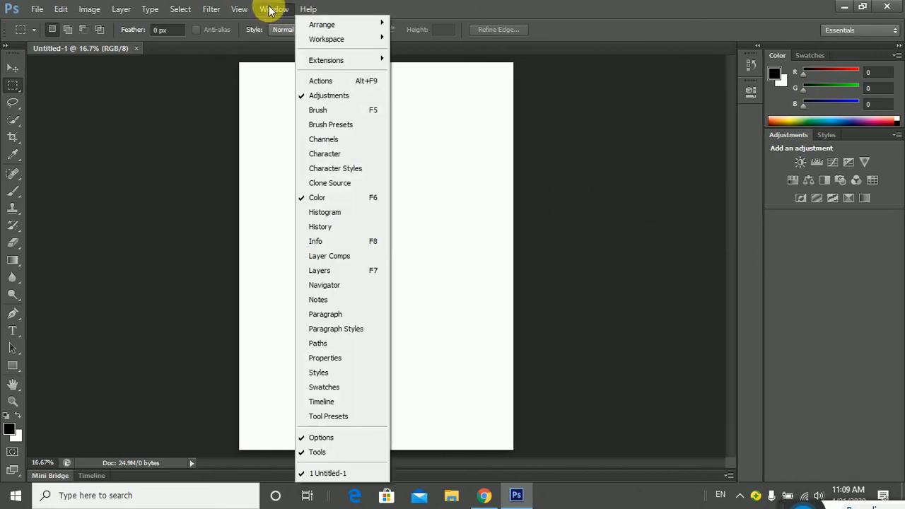
pyautogui.click(349, 271)
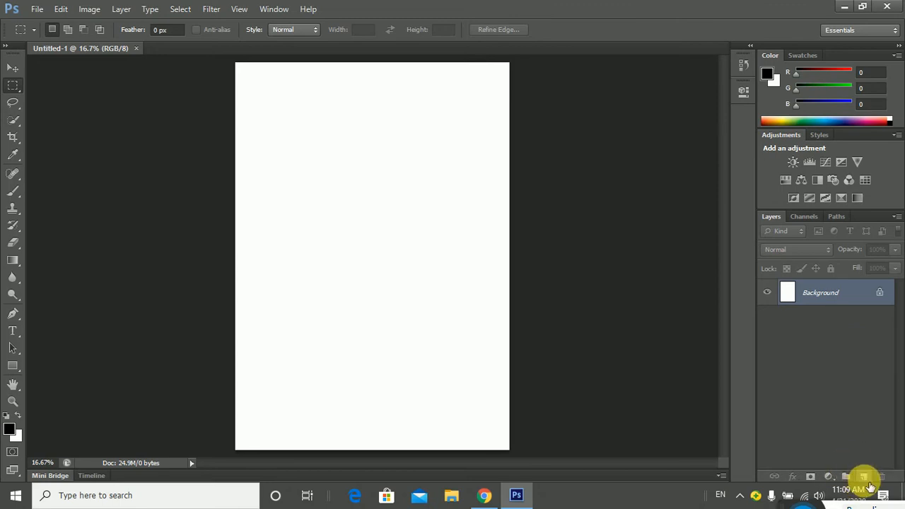
# Step: Create a new layer named Layer 1 with Normal mode and 100% opacity
pyautogui.click(121, 9)
pyautogui.moveTo(176, 9)
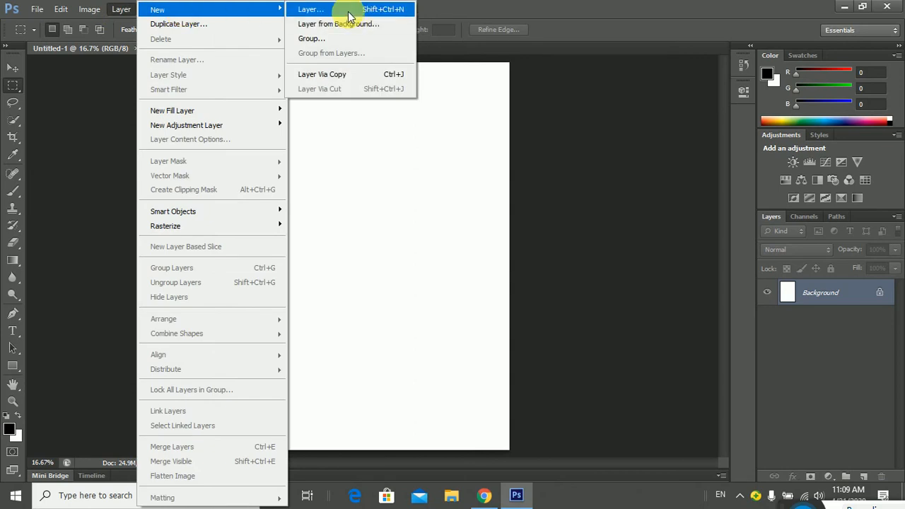
pyautogui.click(394, 15)
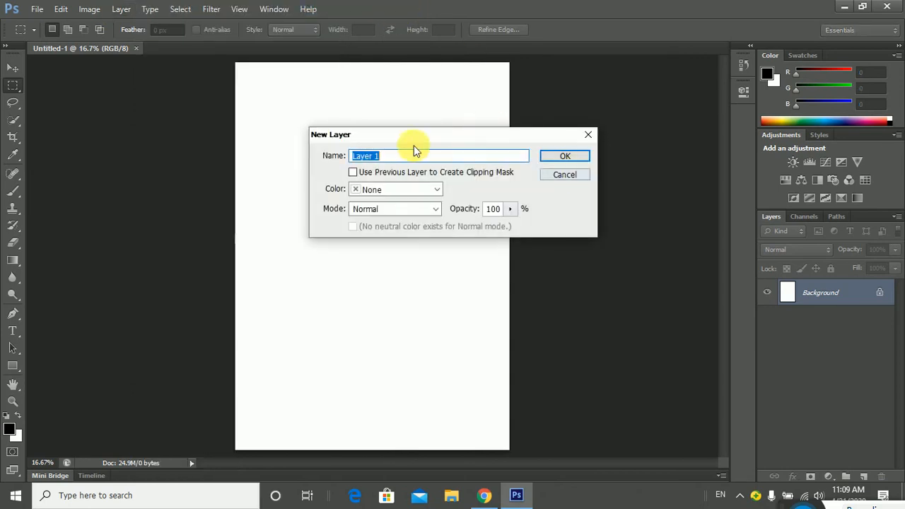
pyautogui.click(563, 156)
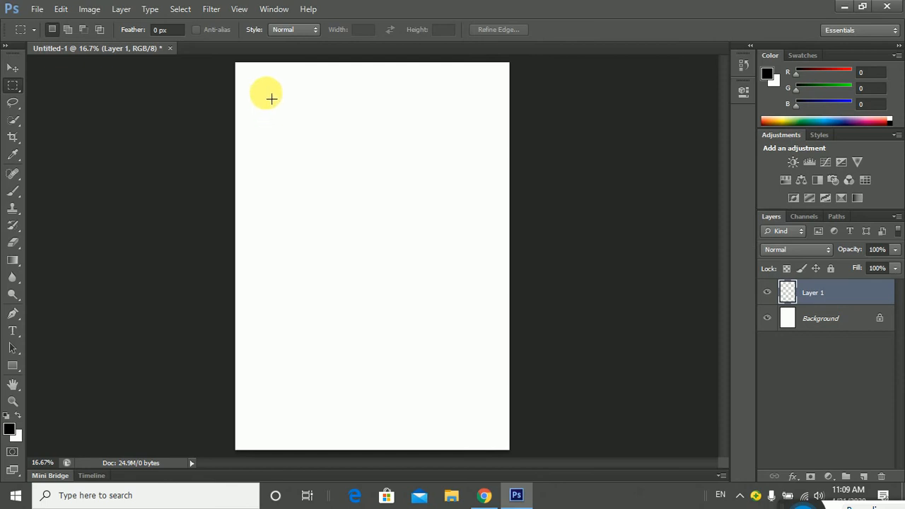
# Step: Make a small, nearly square selection near the page's upper-left corner, fill it with black using the Paint Bucket and deselect it
pyautogui.moveTo(267, 93); pyautogui.dragTo(312, 135)
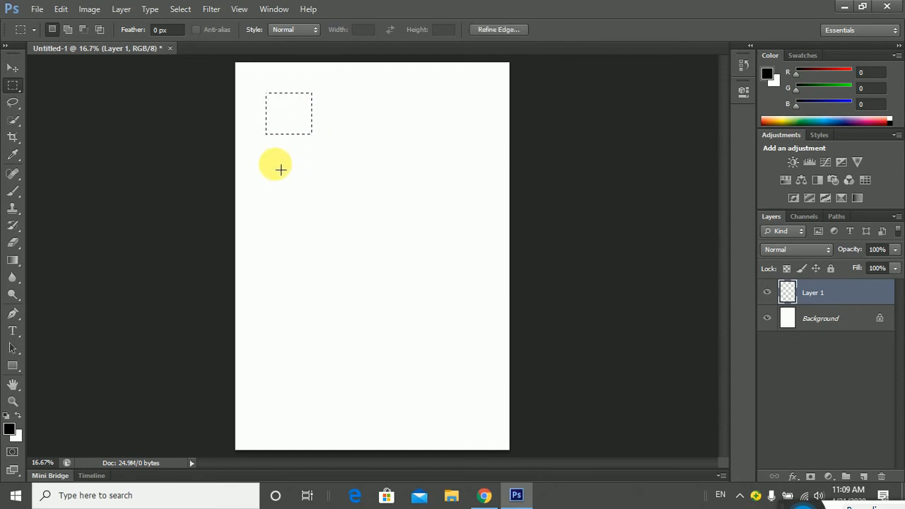
pyautogui.click(13, 260)
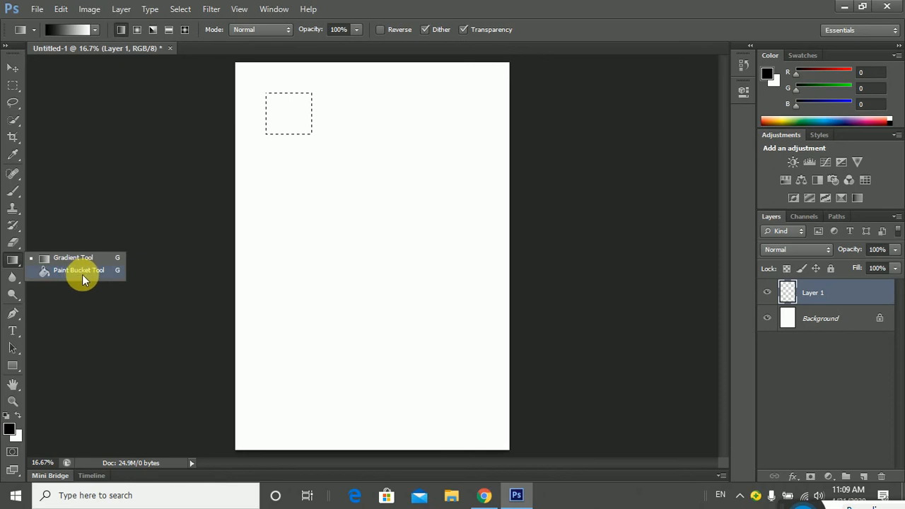
pyautogui.click(82, 275)
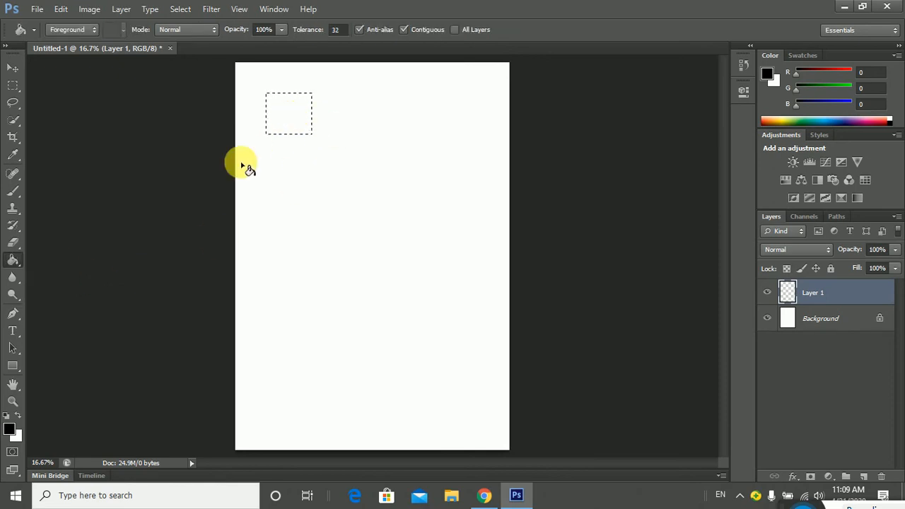
pyautogui.click(289, 117)
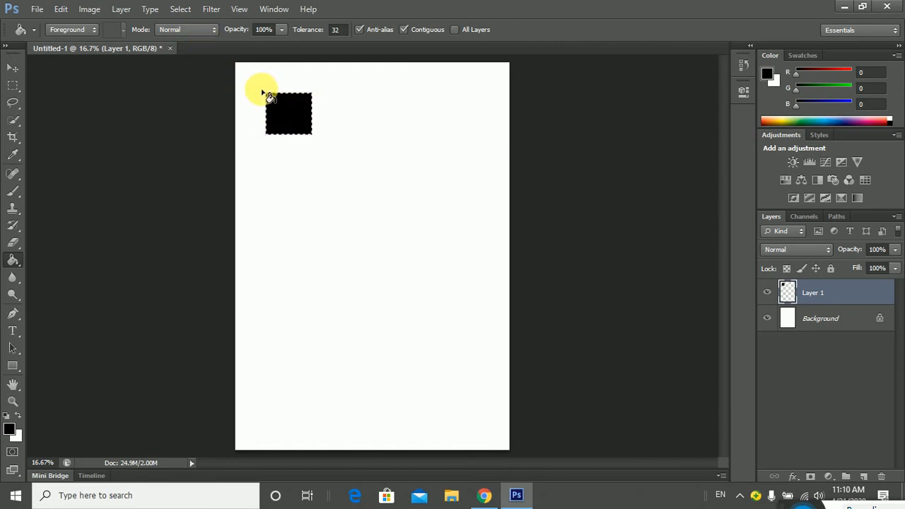
pyautogui.click(180, 8)
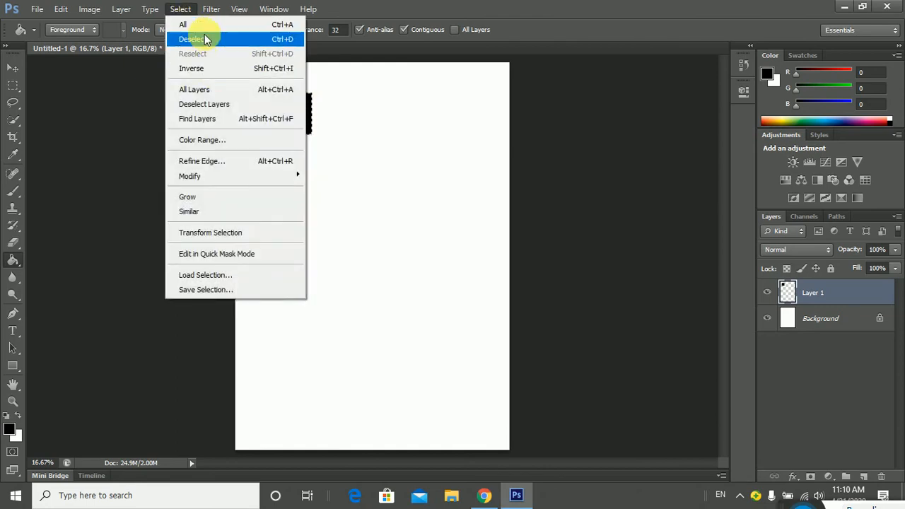
pyautogui.click(256, 39)
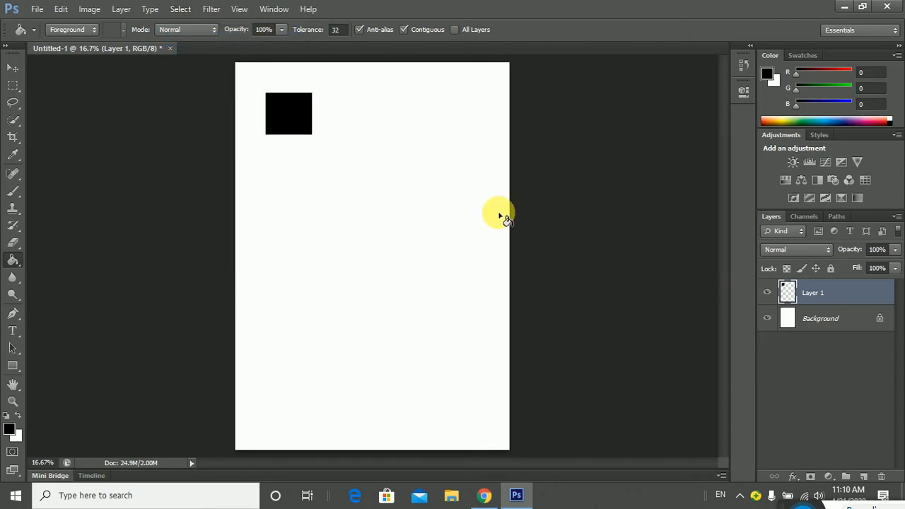
# Step: Toggle Layer 1's visibility off and on to check what it contains
pyautogui.click(776, 298)
pyautogui.click(776, 298)
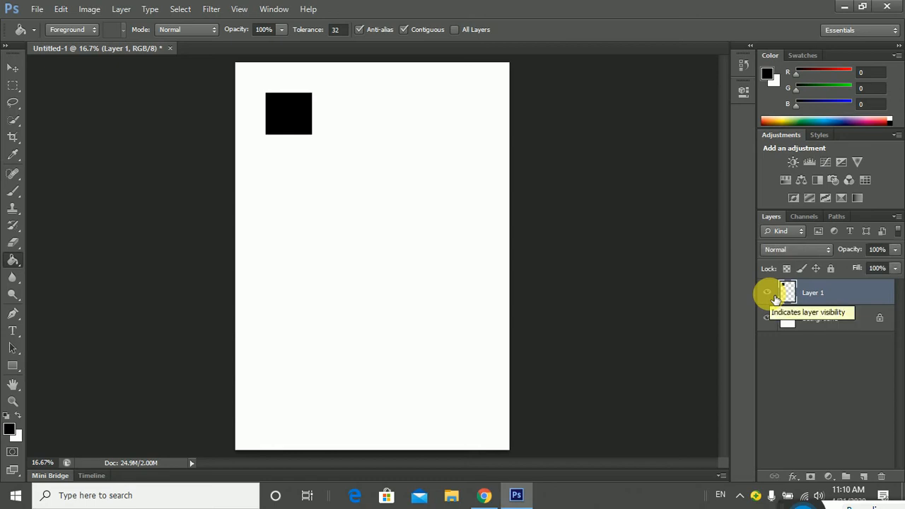
pyautogui.click(775, 298)
pyautogui.click(775, 298)
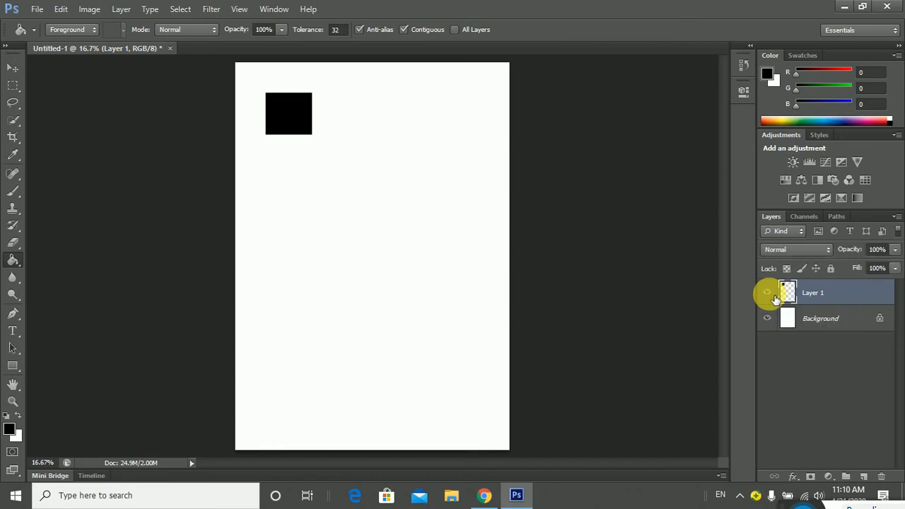
pyautogui.click(776, 298)
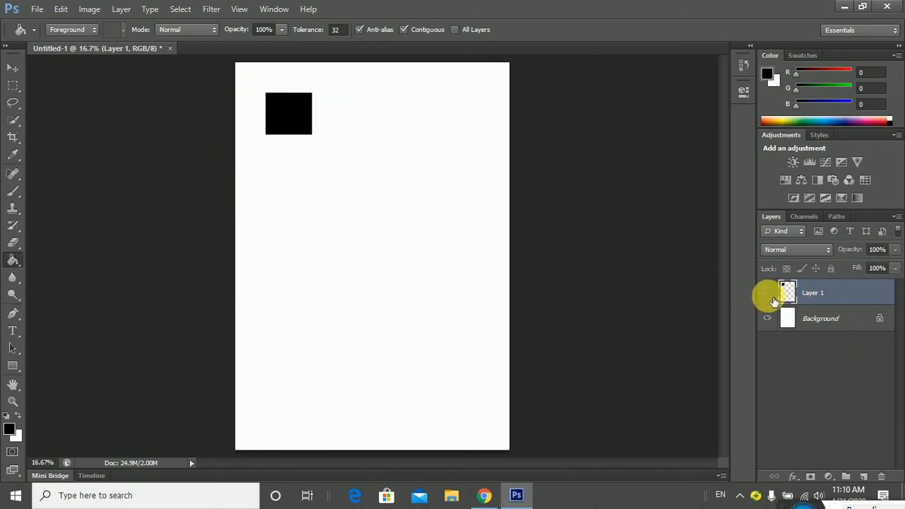
# Step: Add a new layer and build a cross-shaped selection in the page's upper right from two rectangles in Add to selection mode
pyautogui.click(866, 478)
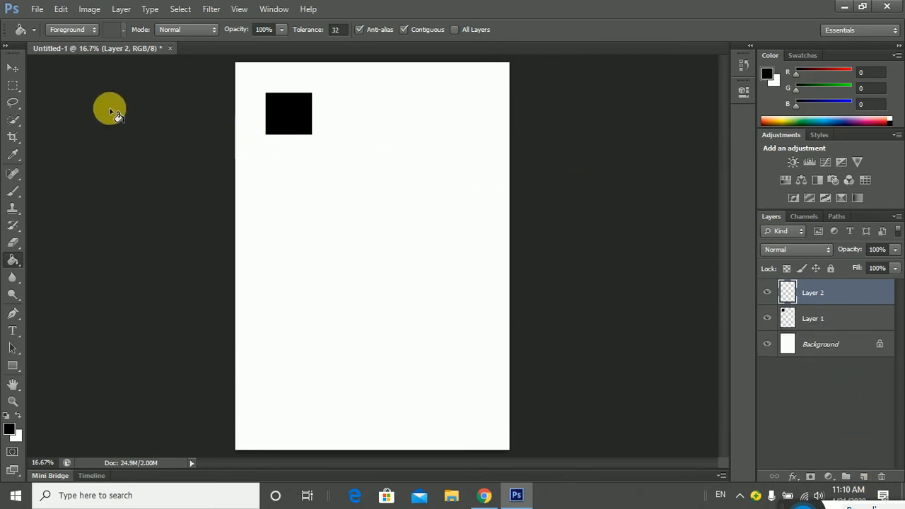
pyautogui.click(13, 85)
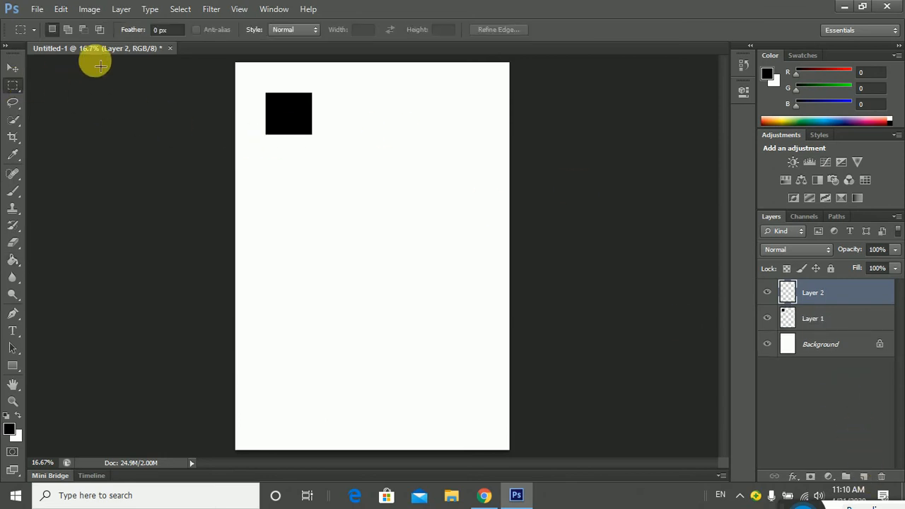
pyautogui.click(68, 30)
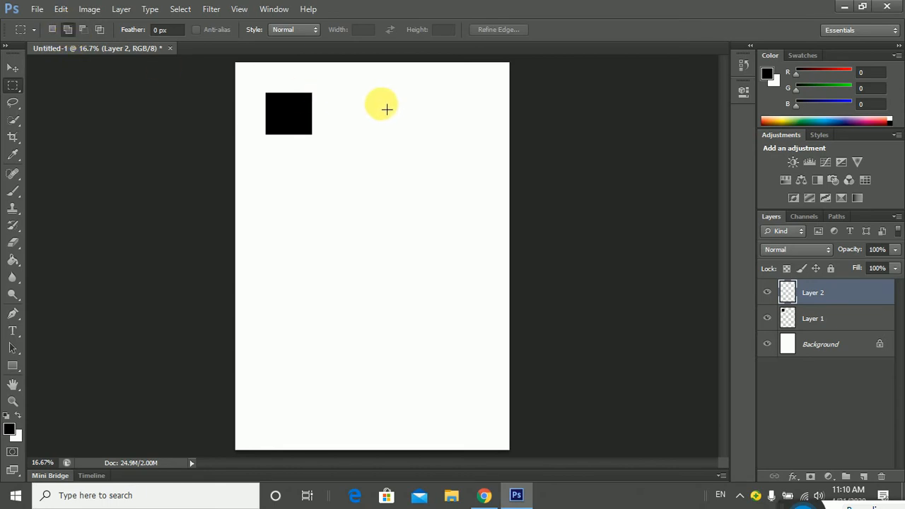
pyautogui.moveTo(379, 101); pyautogui.dragTo(477, 118)
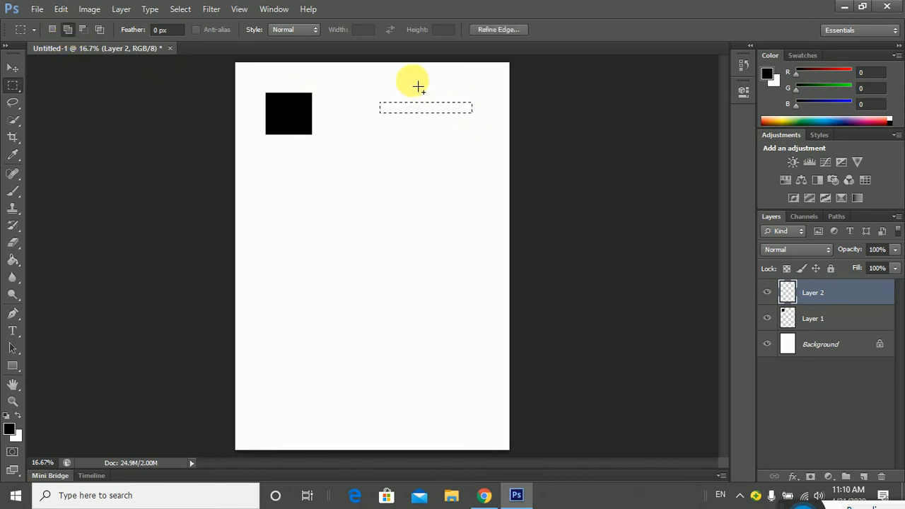
pyautogui.moveTo(416, 76); pyautogui.dragTo(434, 160)
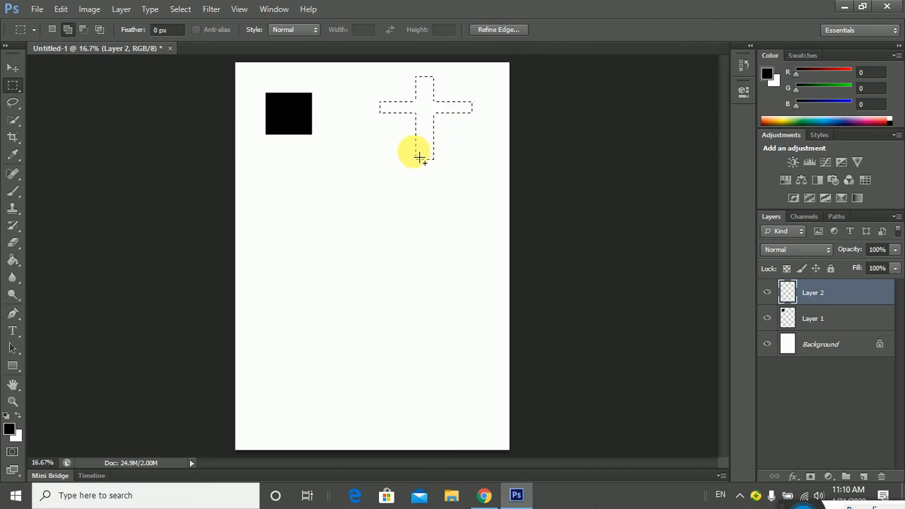
# Step: Fill the cross-shaped selection on Layer 2 with black using the Paint Bucket and deselect it
pyautogui.click(768, 293)
pyautogui.click(768, 292)
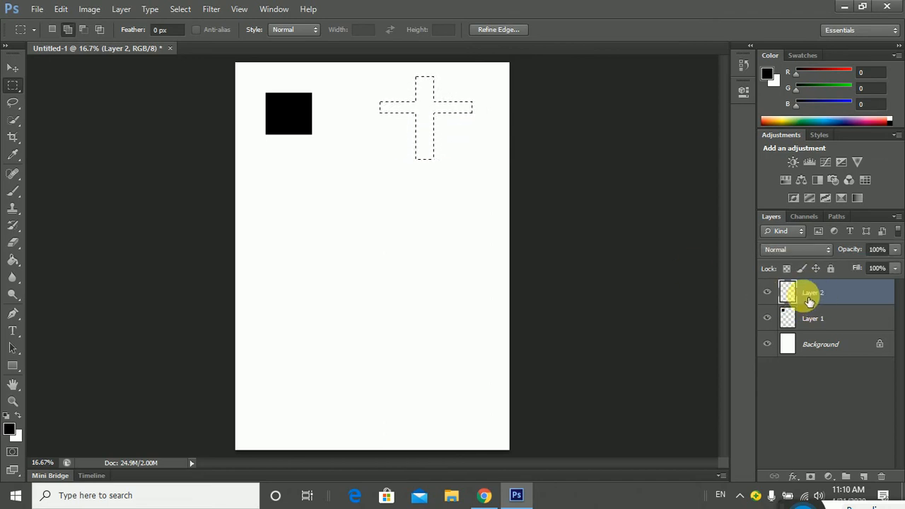
pyautogui.click(14, 260)
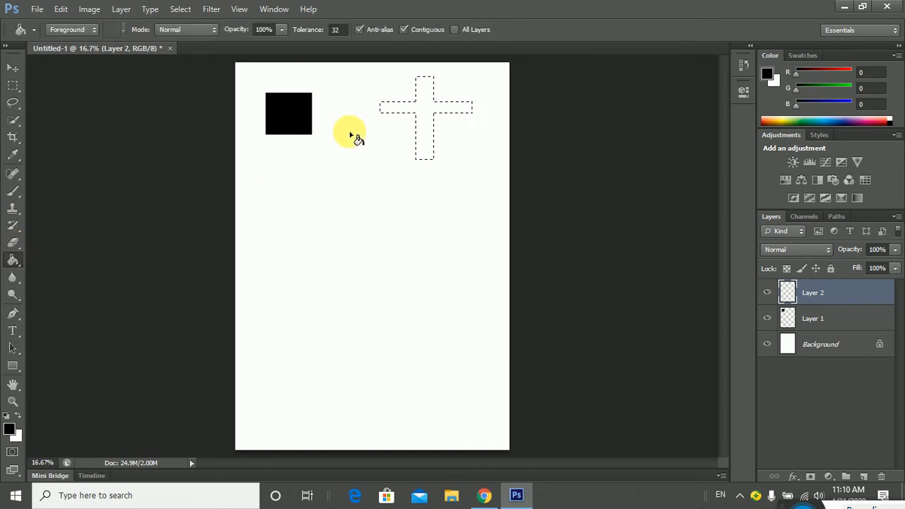
pyautogui.click(422, 112)
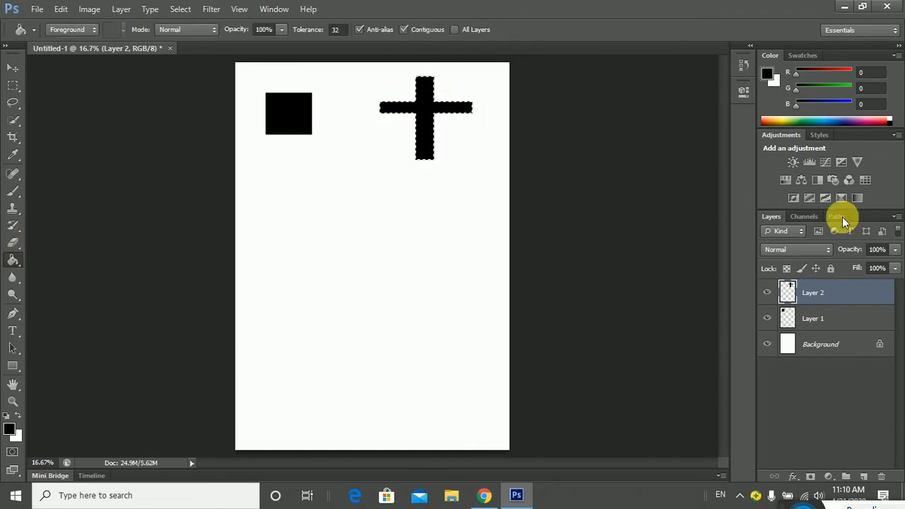
pyautogui.click(181, 10)
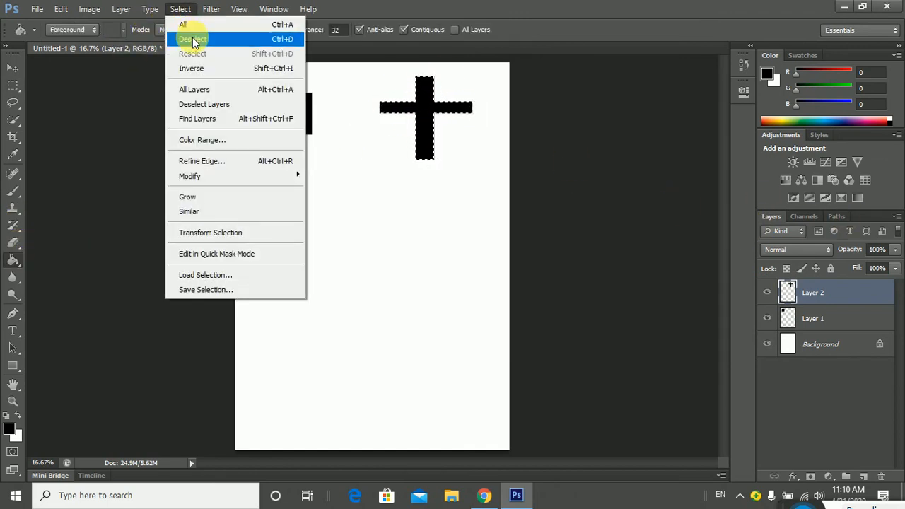
pyautogui.click(192, 39)
# Step: Add a new layer and build a ring-shaped selection below the black square from two ellipses in Subtract from selection mode
pyautogui.click(864, 477)
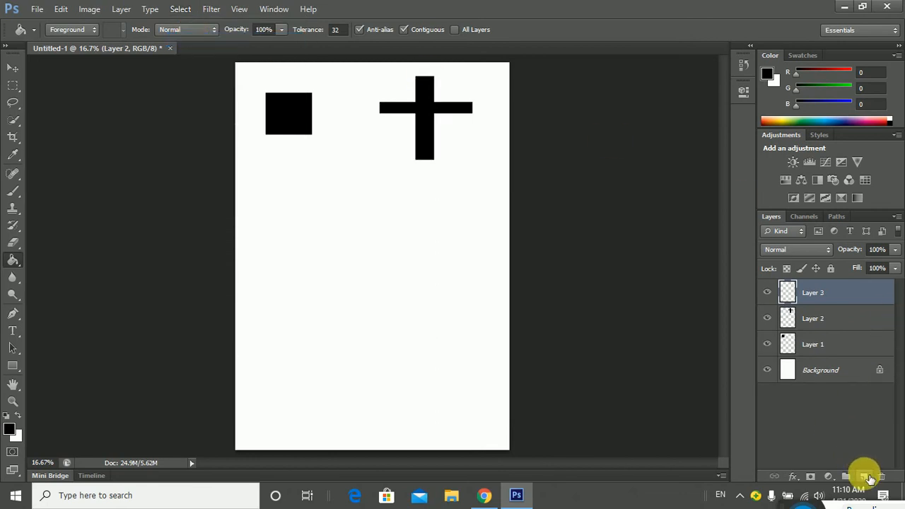
pyautogui.moveTo(13, 86); pyautogui.dragTo(70, 98)
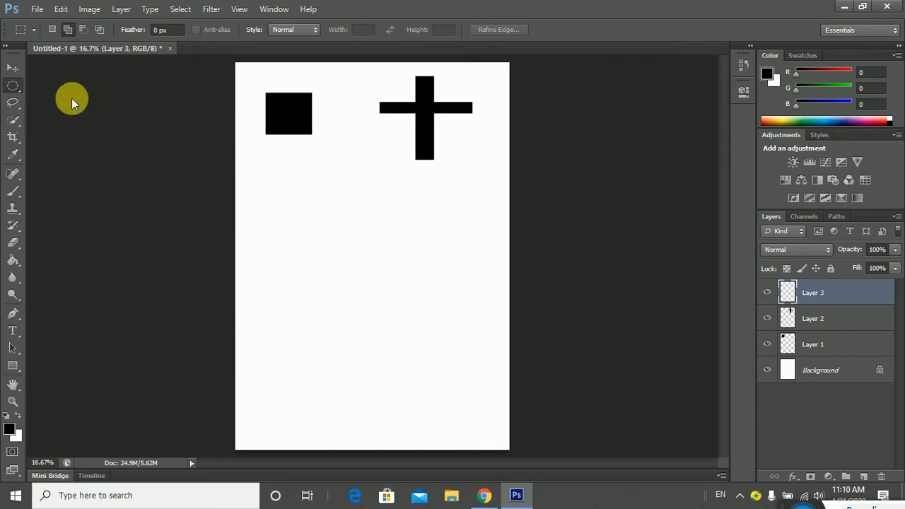
pyautogui.moveTo(12, 88); pyautogui.dragTo(14, 92)
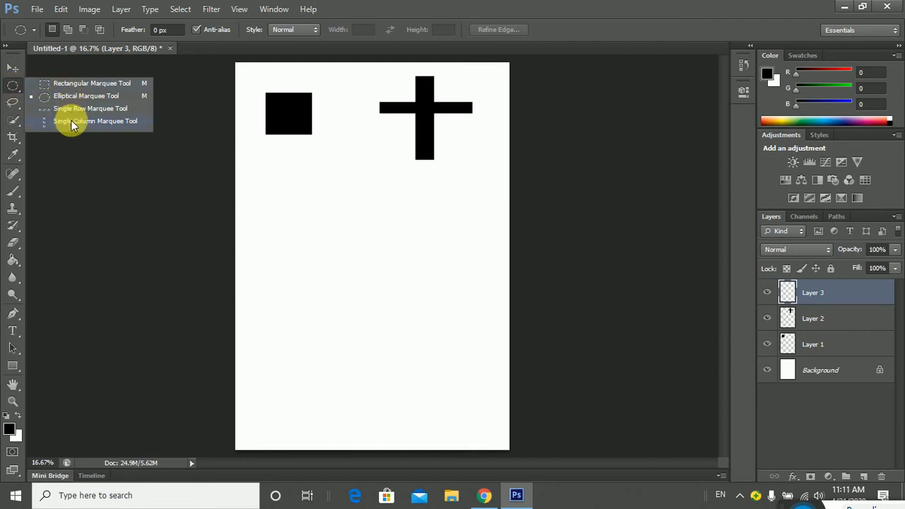
pyautogui.click(14, 85)
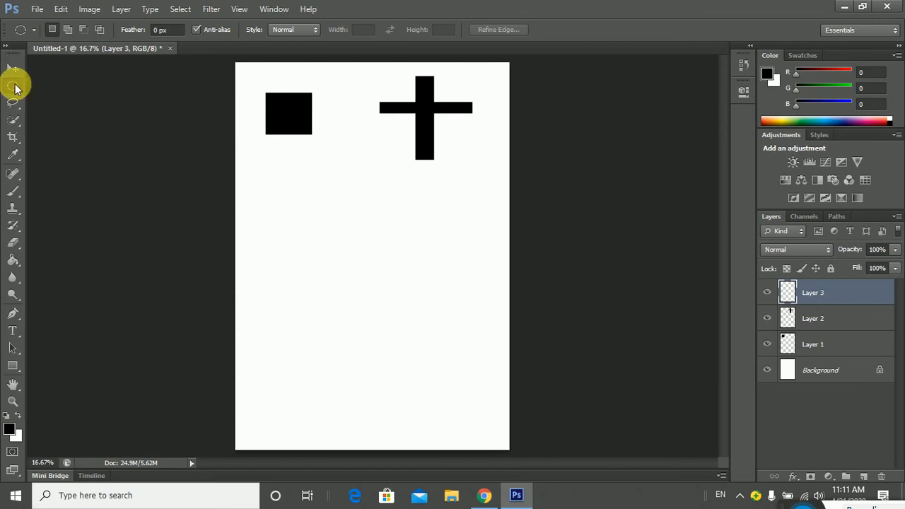
pyautogui.rightClick(14, 87)
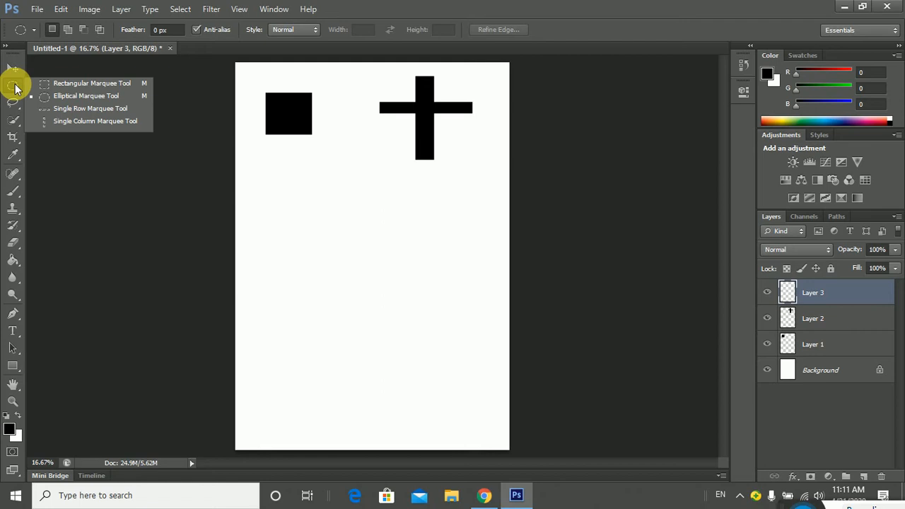
pyautogui.click(77, 98)
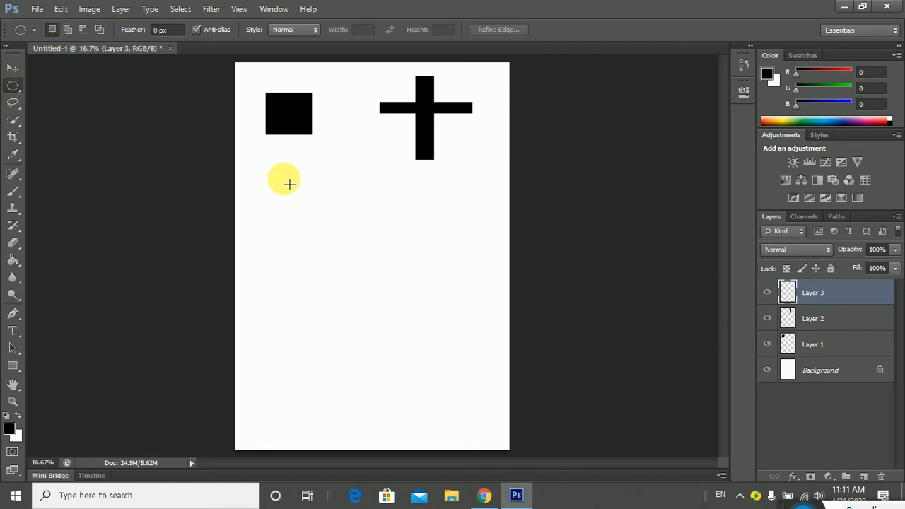
pyautogui.click(85, 33)
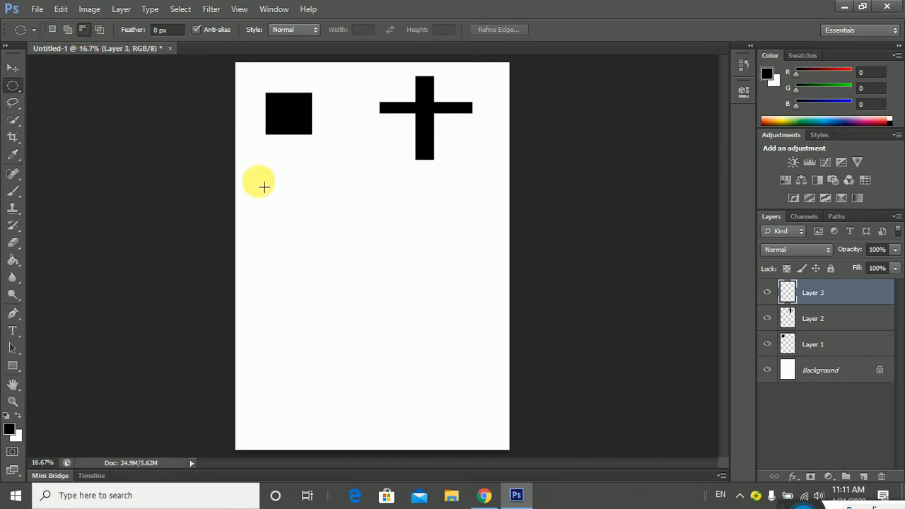
pyautogui.moveTo(258, 173); pyautogui.dragTo(337, 251)
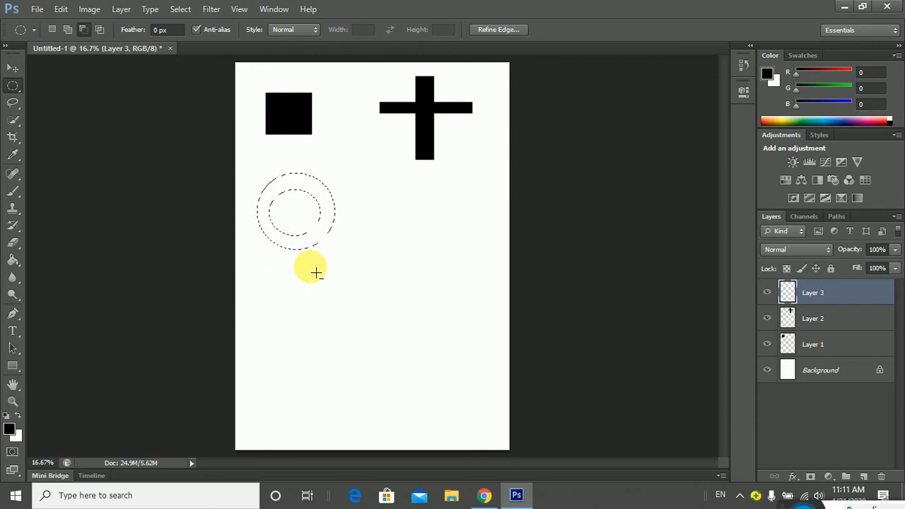
# Step: Choose the Paint Bucket and toggle the visibility of Layers 1, 2 and 3 off and on to check their contents
pyautogui.click(12, 261)
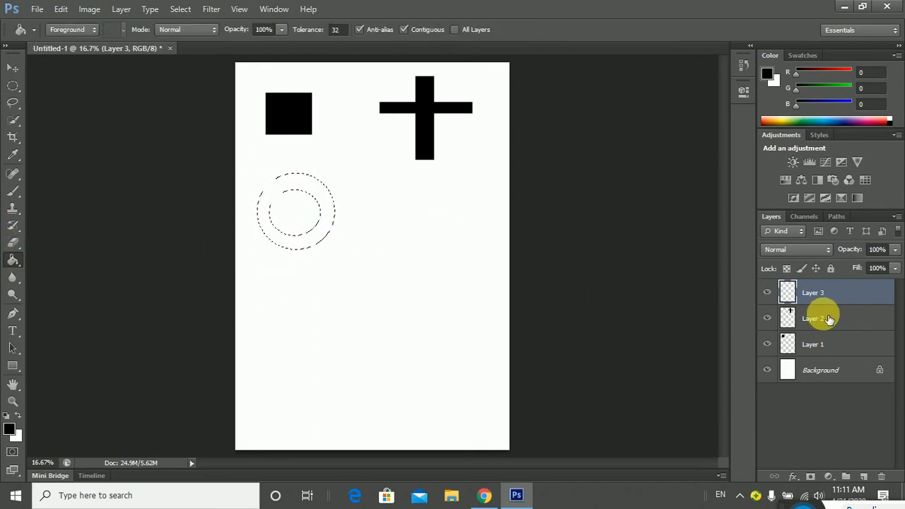
pyautogui.click(769, 300)
pyautogui.click(769, 318)
pyautogui.click(769, 344)
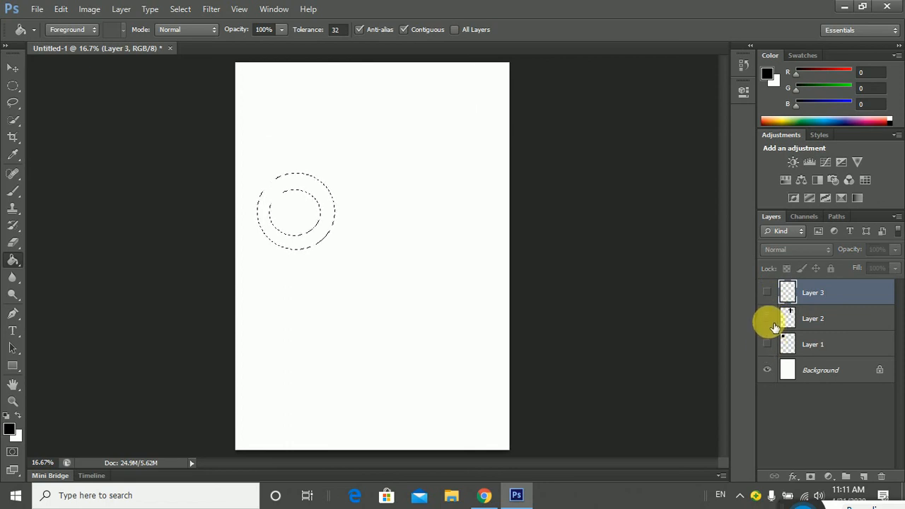
pyautogui.click(769, 318)
pyautogui.click(769, 295)
pyautogui.click(768, 344)
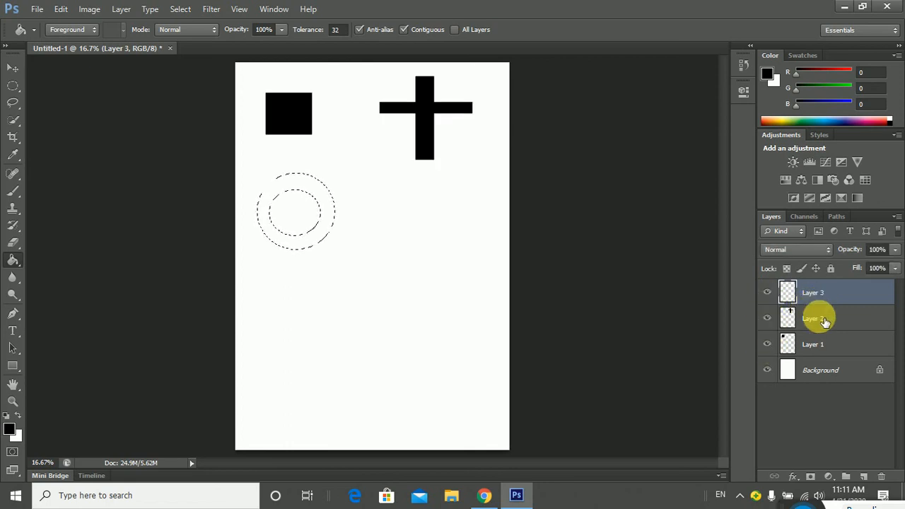
# Step: Make Layer 3 active, fill the ring-shaped selection with black using the Paint Bucket and deselect it
pyautogui.click(816, 318)
pyautogui.click(821, 292)
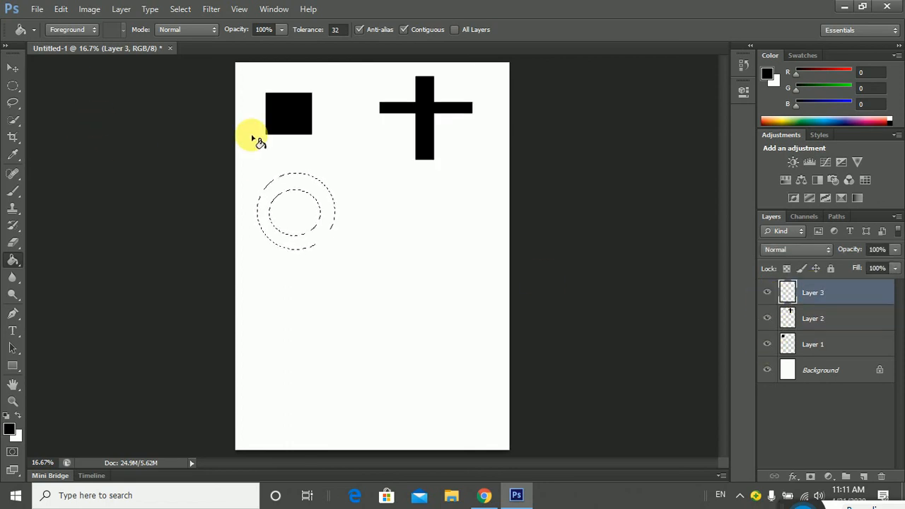
pyautogui.click(303, 185)
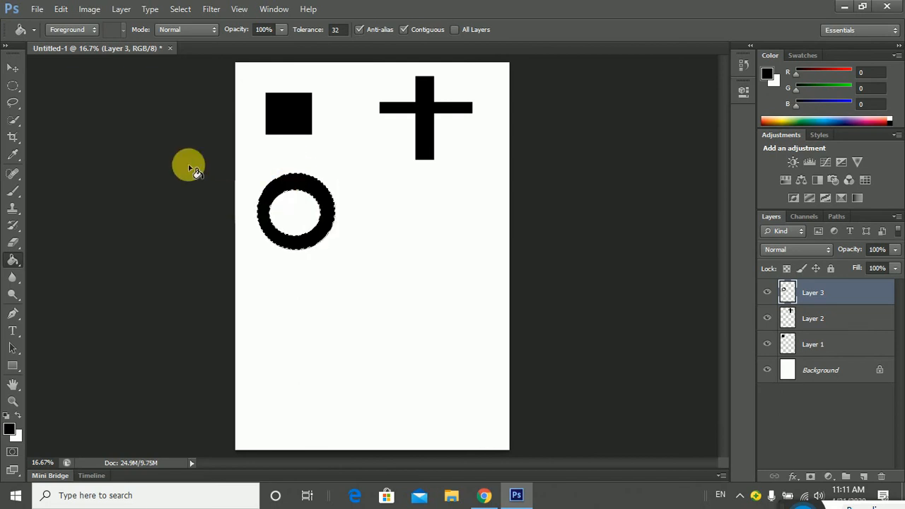
pyautogui.click(181, 9)
pyautogui.click(189, 40)
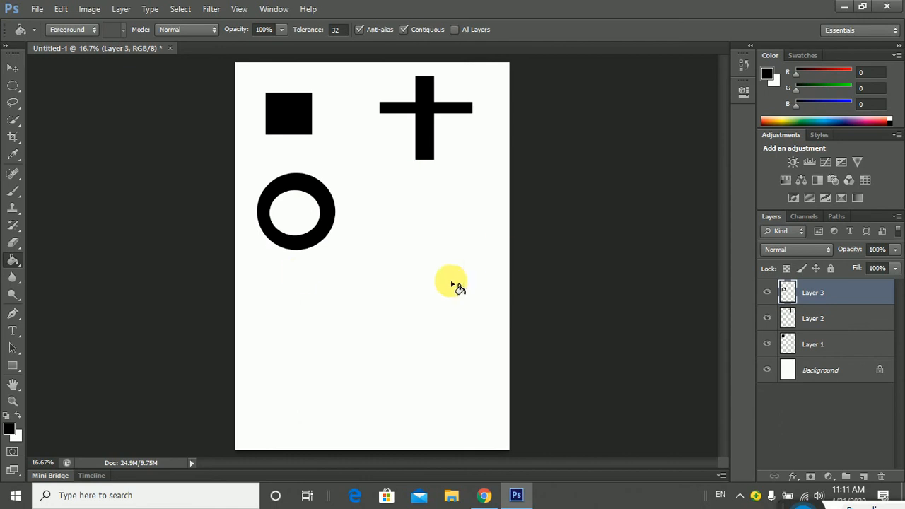
# Step: Add a new layer and make a tall elliptical selection below the cross with the Elliptical Marquee in Intersect with selection mode
pyautogui.click(866, 477)
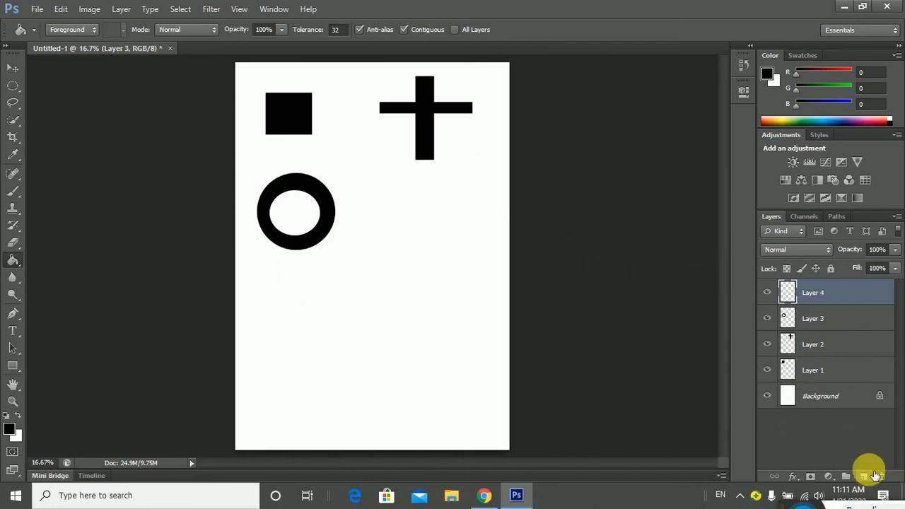
pyautogui.click(19, 89)
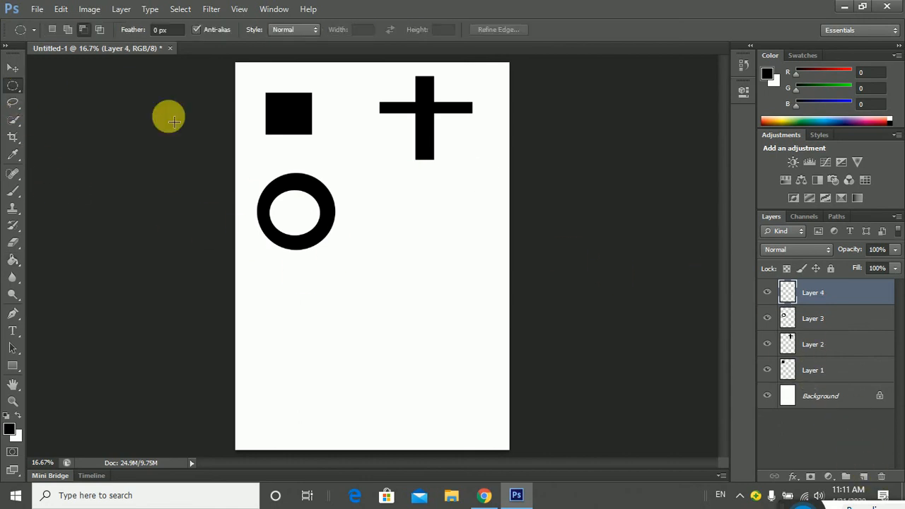
pyautogui.click(103, 32)
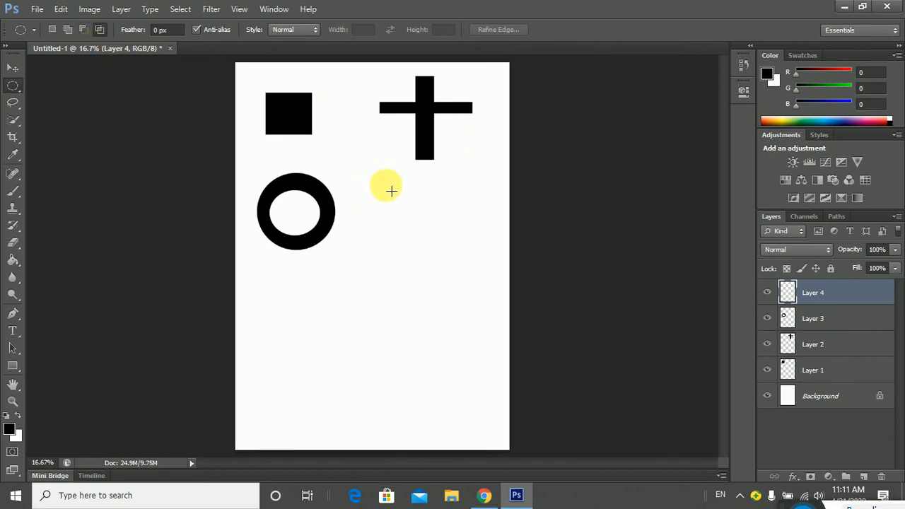
pyautogui.moveTo(392, 190); pyautogui.dragTo(481, 290)
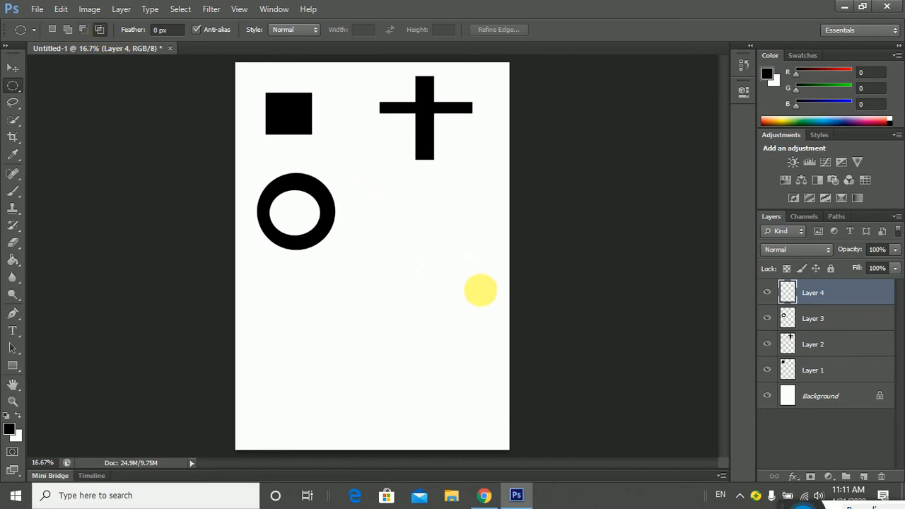
# Step: Intersect the ellipse with a wider rectangular selection that cuts off its upper part and lower tip, leaving a bowl shape
pyautogui.rightClick(13, 87)
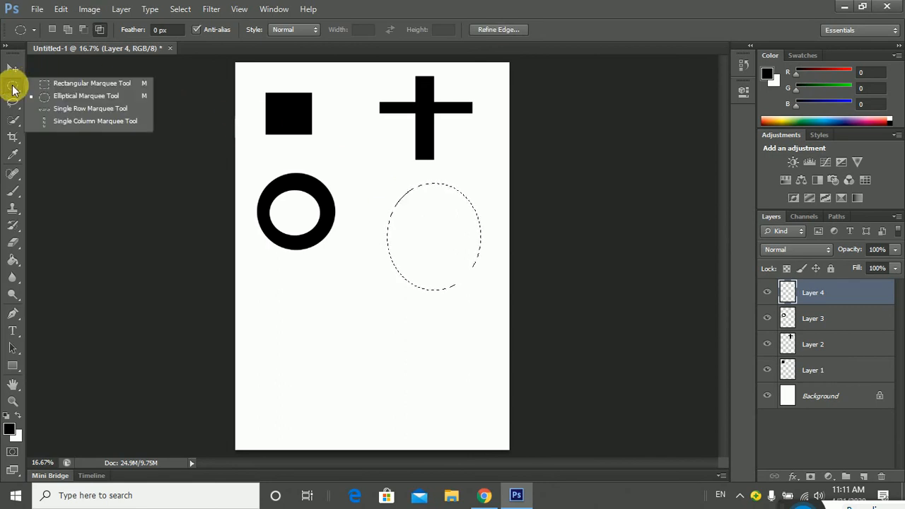
pyautogui.click(64, 84)
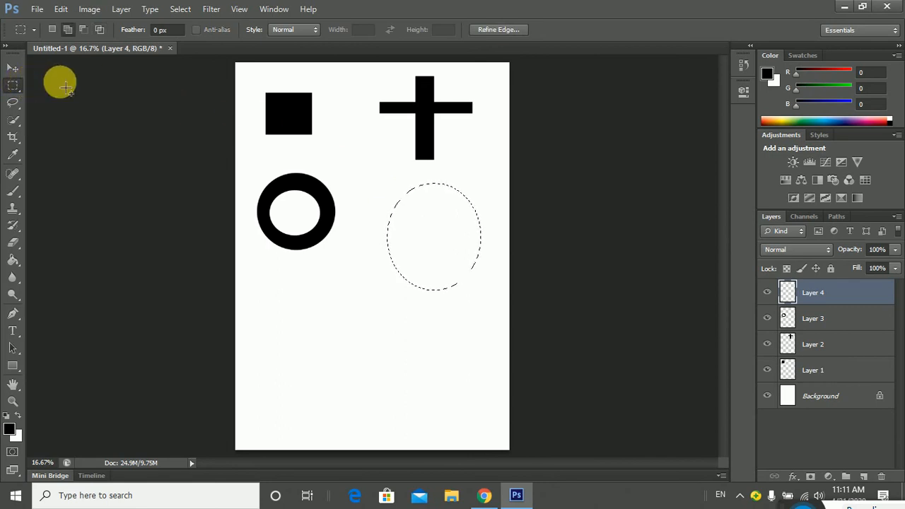
pyautogui.click(100, 30)
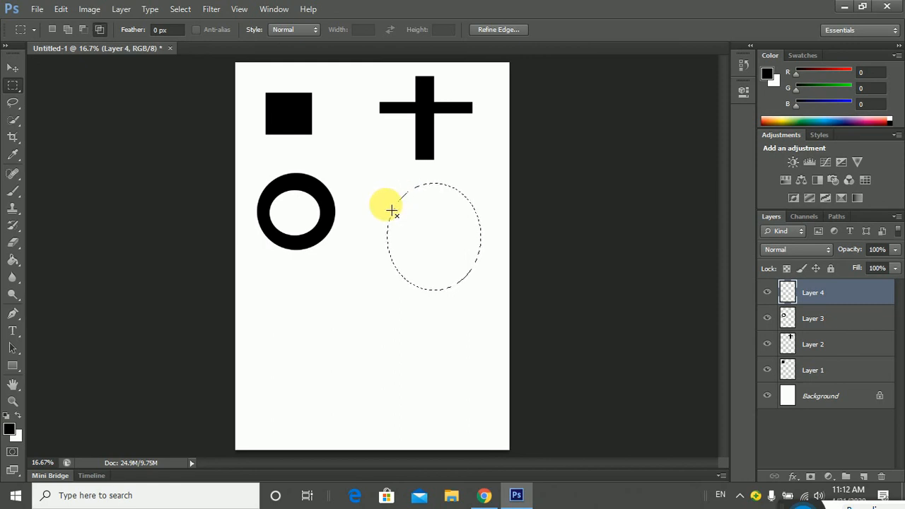
pyautogui.moveTo(380, 216); pyautogui.dragTo(492, 289)
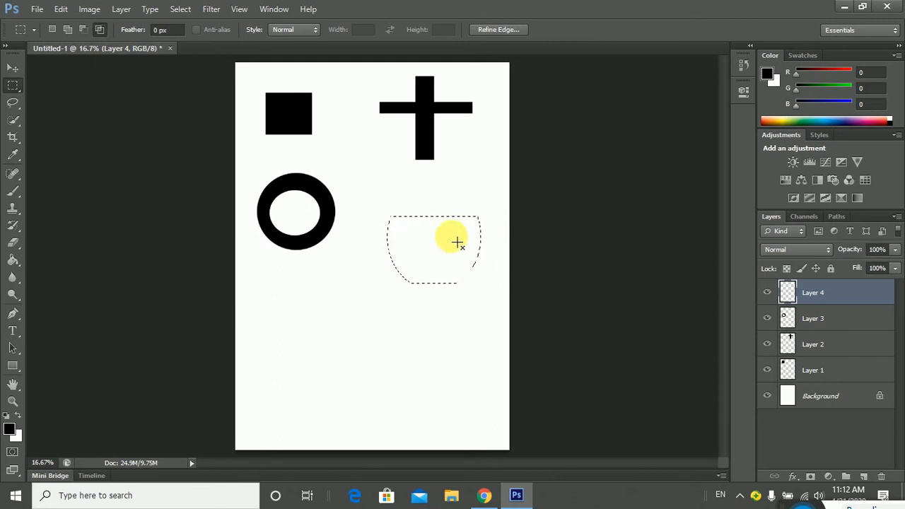
# Step: Fill the bowl-shaped selection on Layer 4 with black using the Paint Bucket and deselect it
pyautogui.click(13, 259)
pyautogui.click(452, 250)
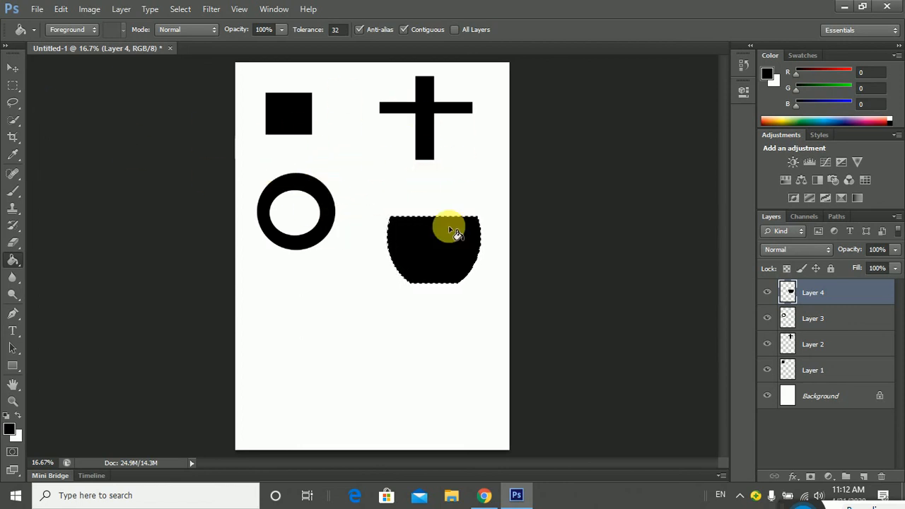
pyautogui.click(179, 9)
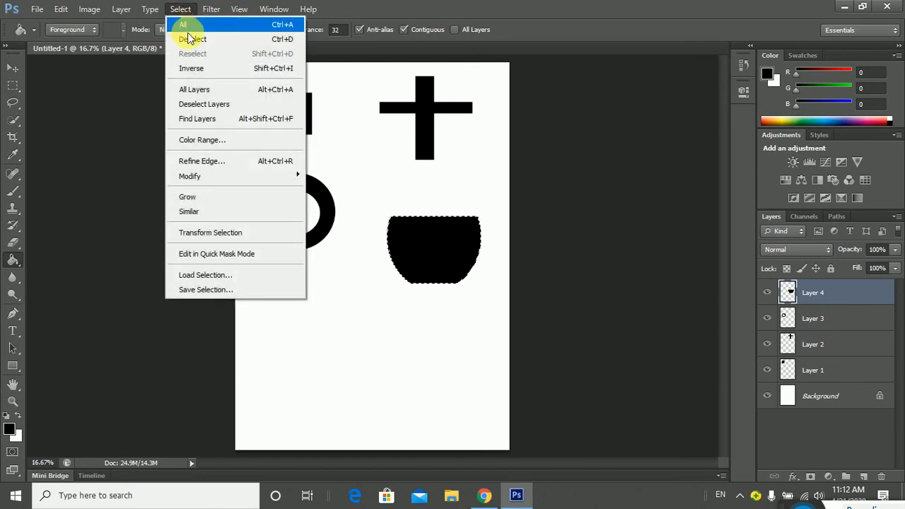
pyautogui.click(191, 39)
# Step: Reposition the bowl shape on Layer 4 with the Move tool so that it sits beneath the cross
pyautogui.click(13, 68)
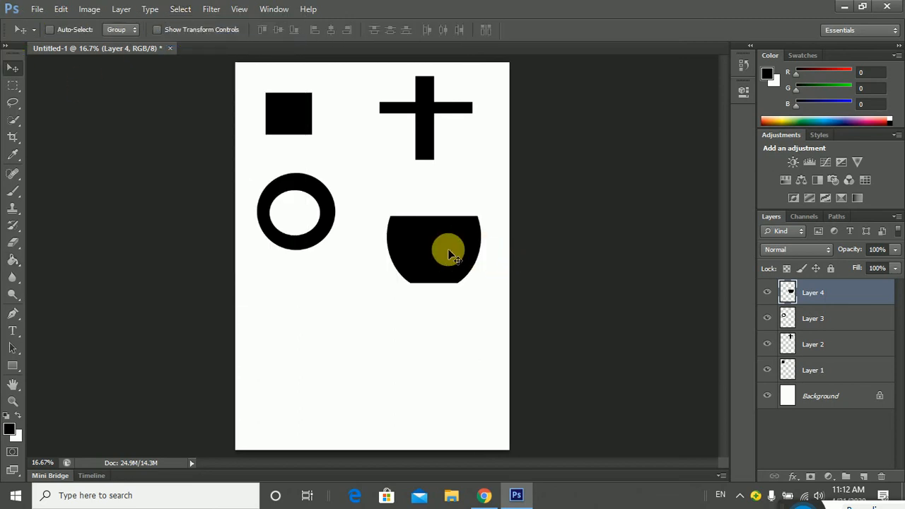
pyautogui.moveTo(449, 252); pyautogui.dragTo(335, 226)
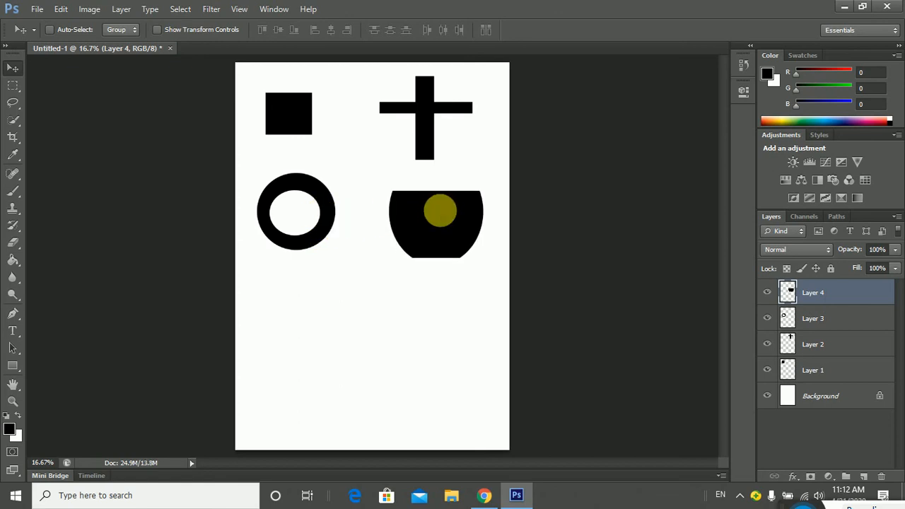
pyautogui.moveTo(440, 210); pyautogui.dragTo(436, 203)
pyautogui.moveTo(298, 133)
pyautogui.mouseDown()
pyautogui.moveTo(307, 148)
pyautogui.moveTo(294, 144)
pyautogui.mouseUp()
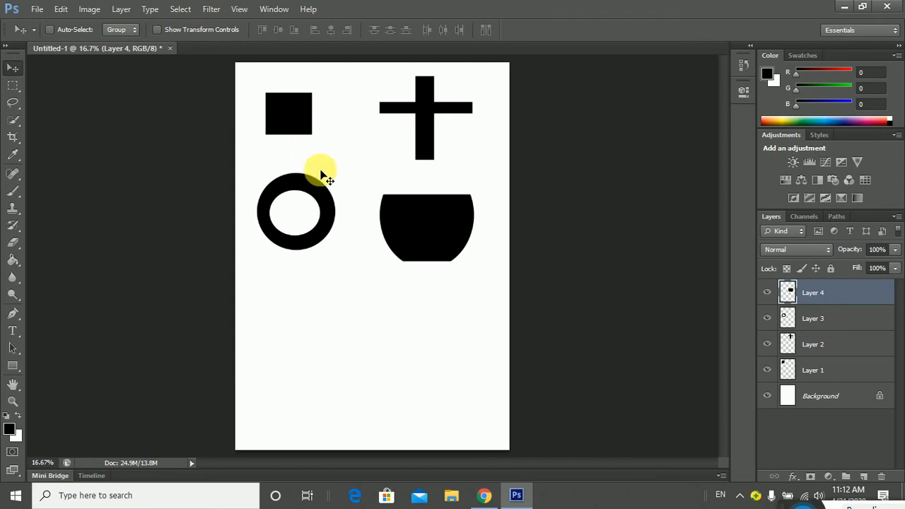
pyautogui.moveTo(419, 208); pyautogui.dragTo(411, 232)
pyautogui.moveTo(323, 219)
pyautogui.mouseDown()
pyautogui.moveTo(323, 257)
pyautogui.moveTo(327, 230)
pyautogui.mouseUp()
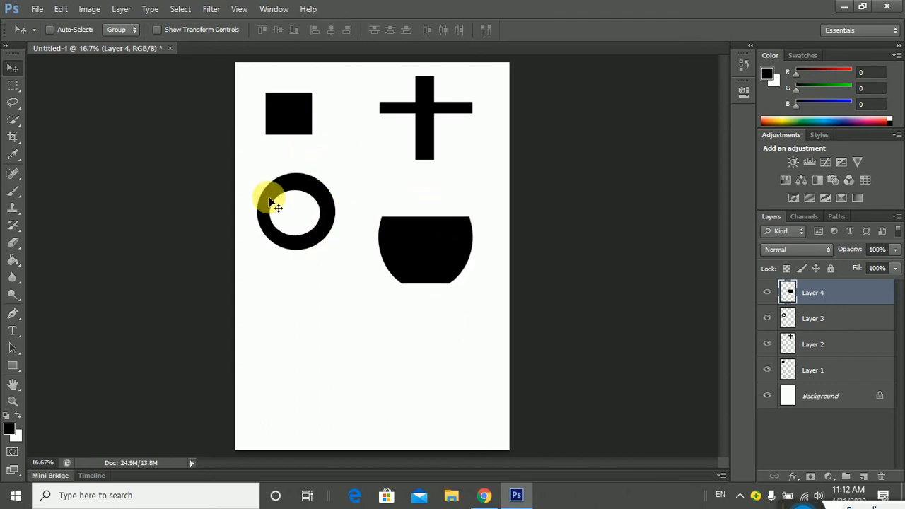
# Step: Enable Auto-Select for the Move tool, set it to Layer, and show the transform controls
pyautogui.click(49, 30)
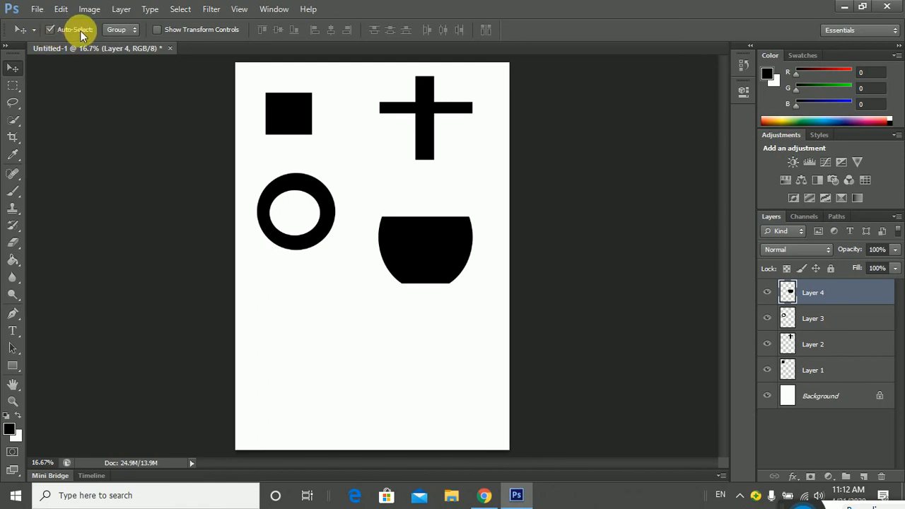
pyautogui.click(126, 29)
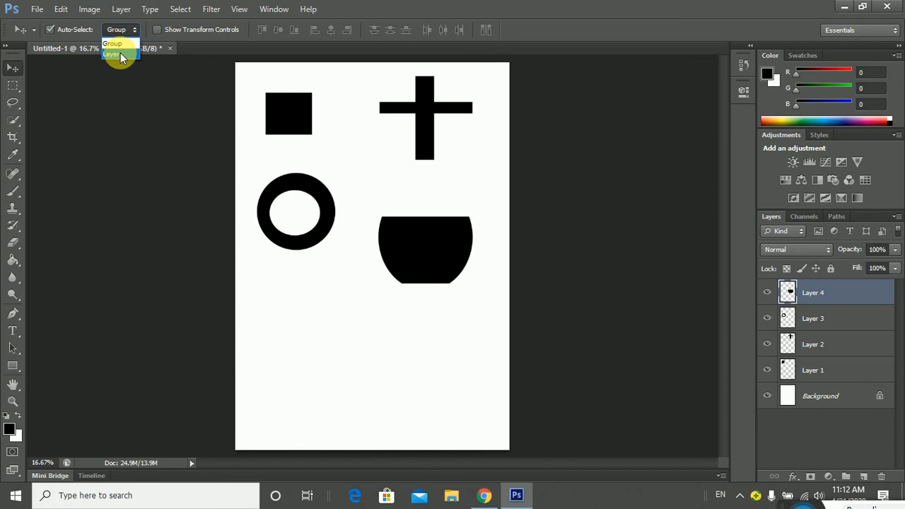
pyautogui.click(157, 30)
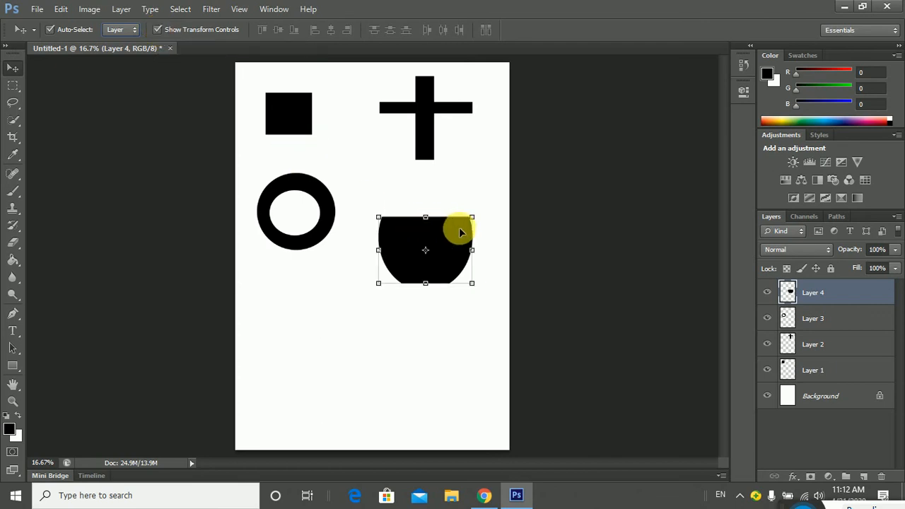
# Step: Scale the bowl shape from its upper-right corner to about 113% width and 108% height and commit the transform
pyautogui.moveTo(473, 217)
pyautogui.mouseDown()
pyautogui.moveTo(399, 264)
pyautogui.moveTo(418, 270)
pyautogui.moveTo(442, 215)
pyautogui.moveTo(484, 213)
pyautogui.mouseUp()
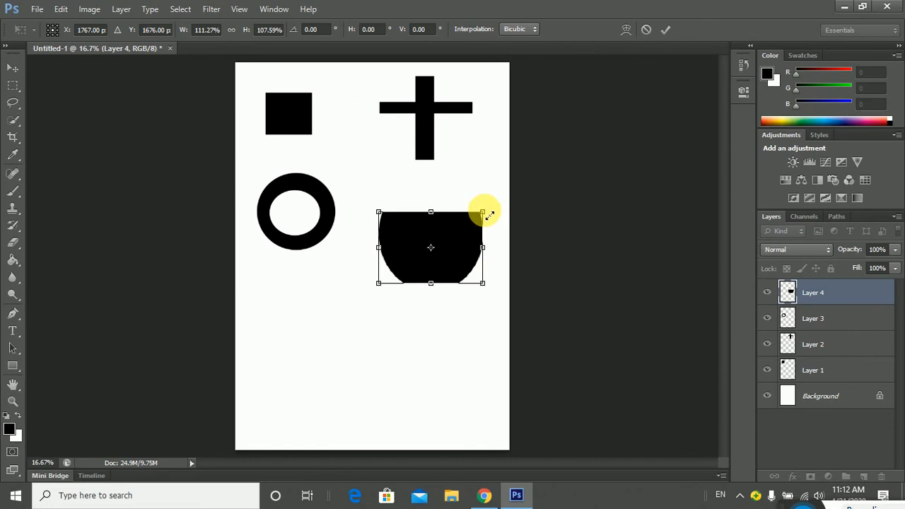
pyautogui.moveTo(489, 215)
pyautogui.mouseDown()
pyautogui.moveTo(465, 222)
pyautogui.moveTo(456, 239)
pyautogui.moveTo(476, 206)
pyautogui.moveTo(488, 203)
pyautogui.mouseUp()
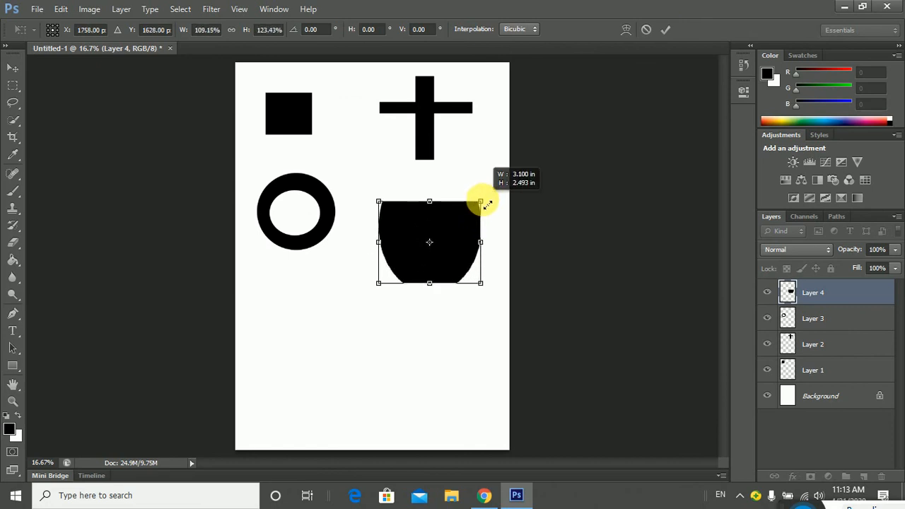
pyautogui.moveTo(488, 203); pyautogui.dragTo(485, 211)
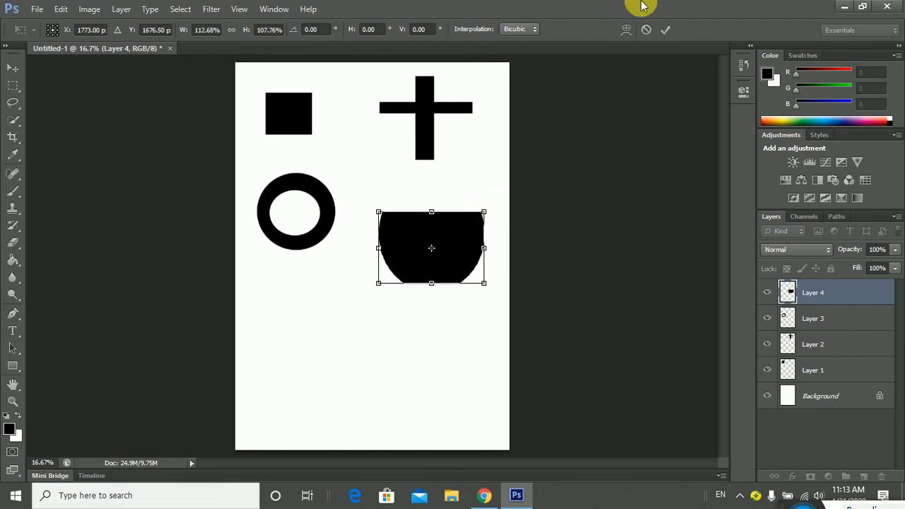
pyautogui.click(668, 31)
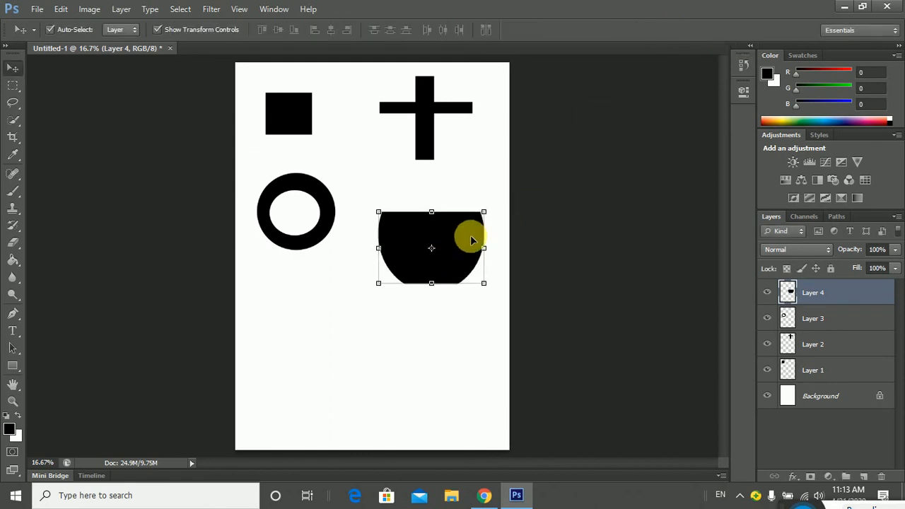
# Step: Reposition the ring and the bowl shape with the Move tool so they sit side by side below the square and cross
pyautogui.moveTo(469, 236); pyautogui.dragTo(469, 210)
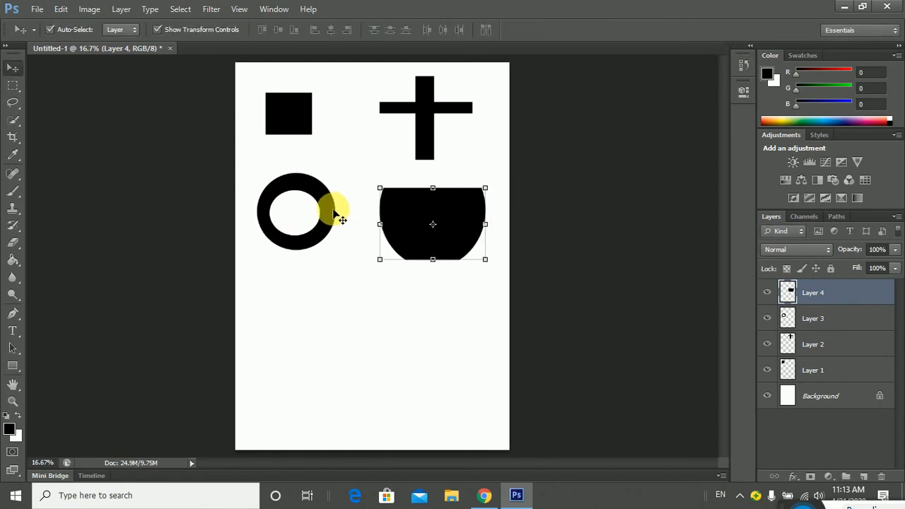
pyautogui.moveTo(337, 212); pyautogui.dragTo(330, 239)
pyautogui.moveTo(420, 229); pyautogui.dragTo(434, 249)
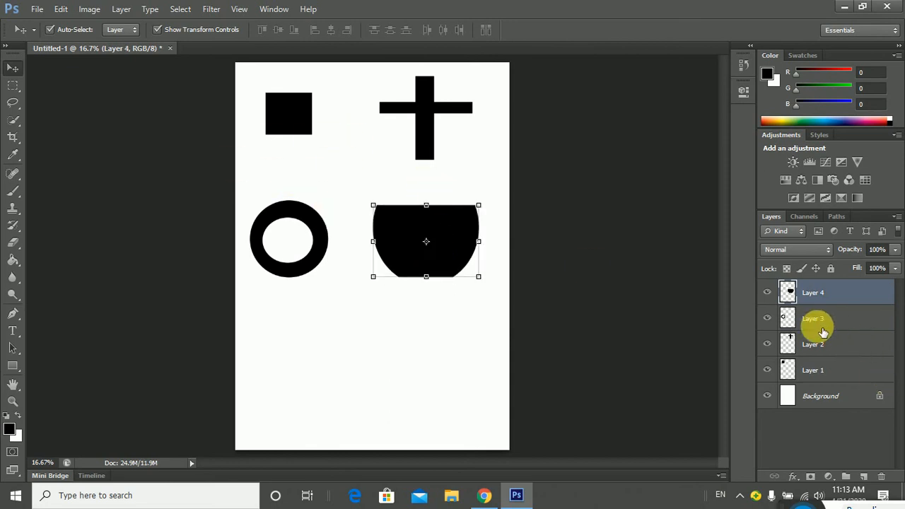
# Step: Hide Layers 4, 3, 2 and 1 one at a time and show all four again
pyautogui.click(768, 292)
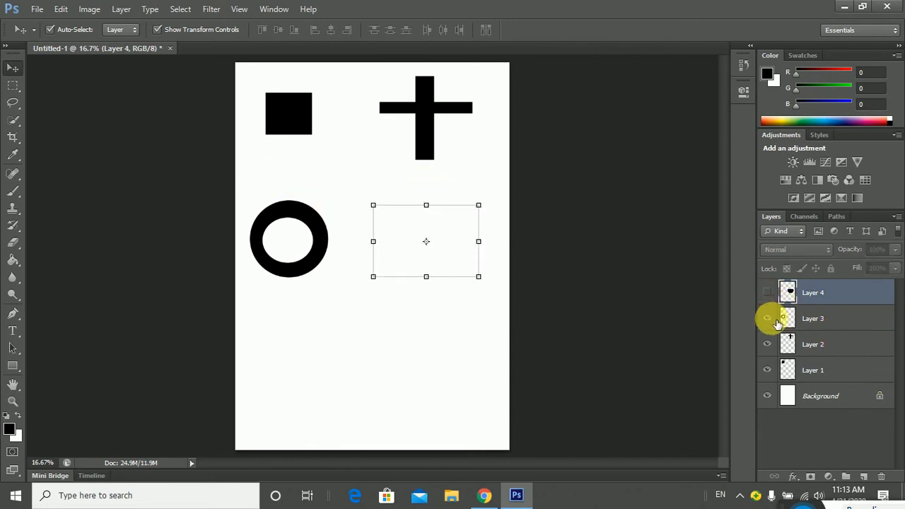
pyautogui.click(768, 318)
pyautogui.click(767, 345)
pyautogui.click(769, 370)
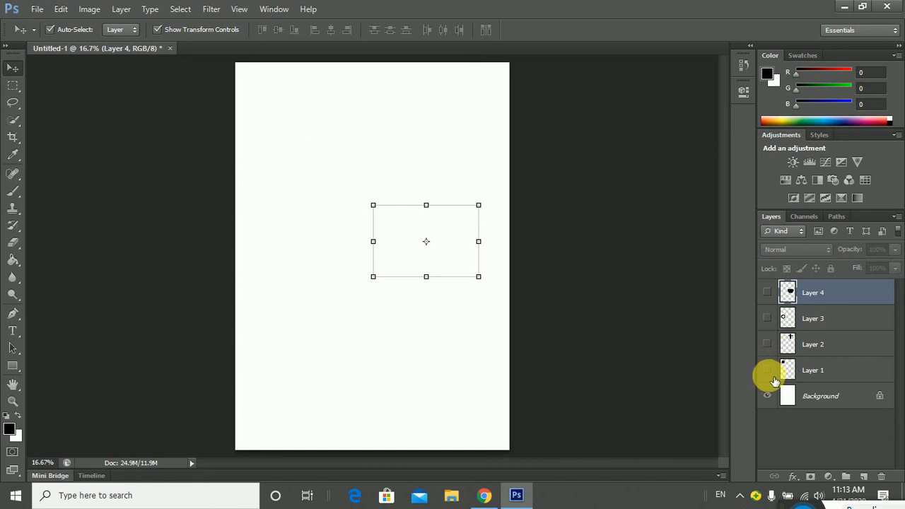
pyautogui.click(768, 370)
pyautogui.click(768, 345)
pyautogui.click(767, 318)
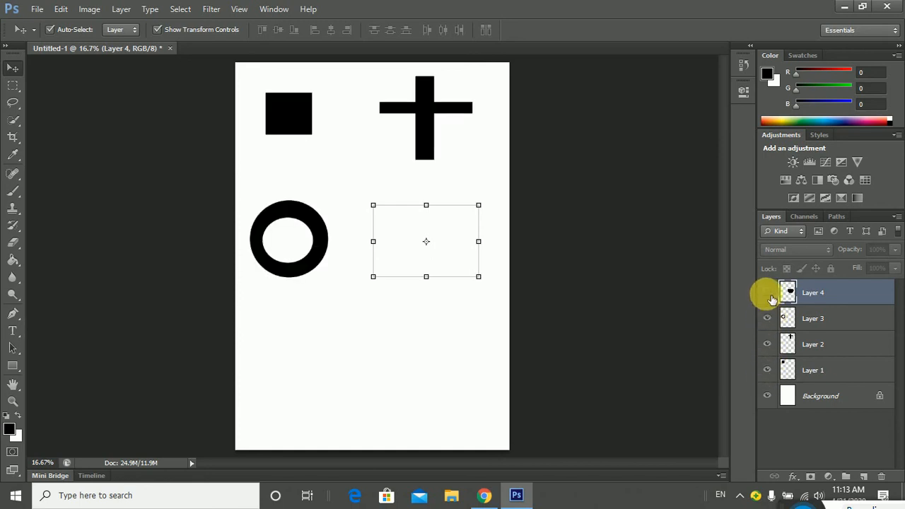
pyautogui.click(768, 292)
# Step: Auto-select and move each shape: nudge the square down and the cross left, and shift the bowl and ring down and right
pyautogui.moveTo(286, 126)
pyautogui.mouseDown()
pyautogui.moveTo(279, 117)
pyautogui.moveTo(290, 128)
pyautogui.mouseUp()
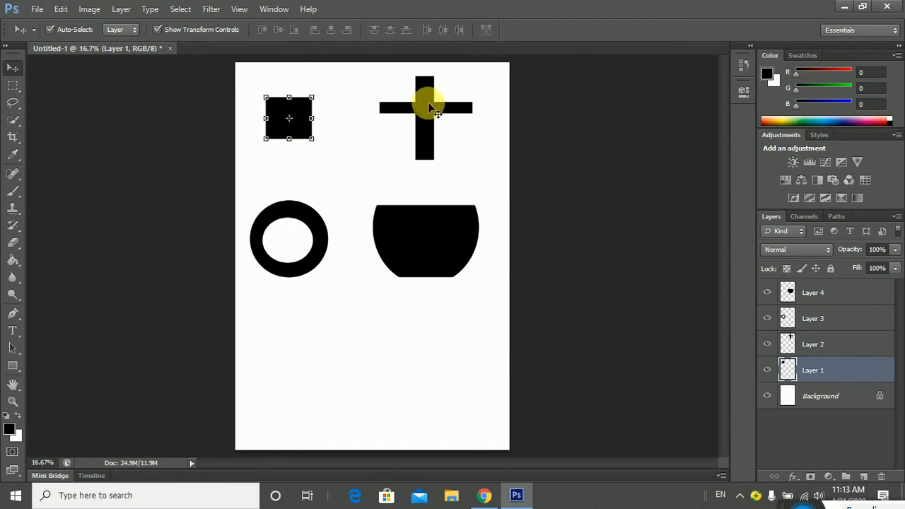
pyautogui.moveTo(428, 107)
pyautogui.mouseDown()
pyautogui.moveTo(421, 119)
pyautogui.moveTo(421, 106)
pyautogui.mouseUp()
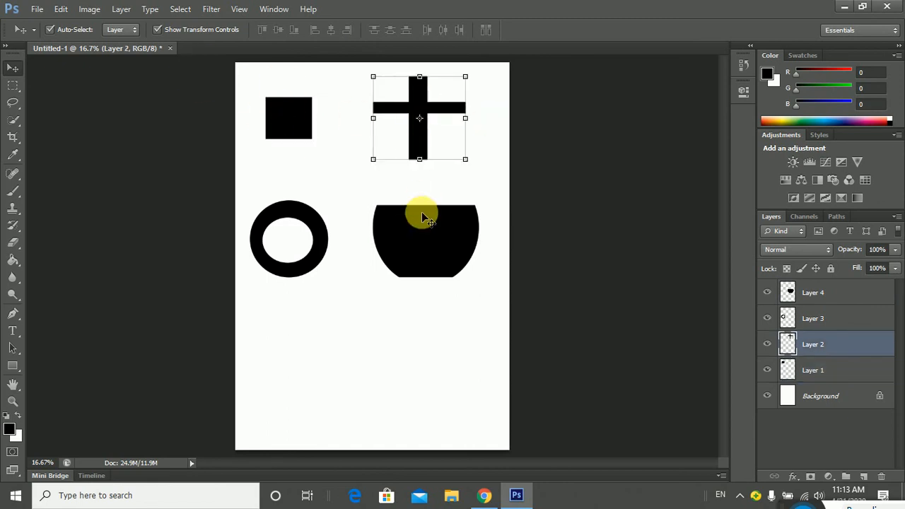
pyautogui.moveTo(423, 214); pyautogui.dragTo(448, 247)
pyautogui.moveTo(318, 247); pyautogui.dragTo(341, 268)
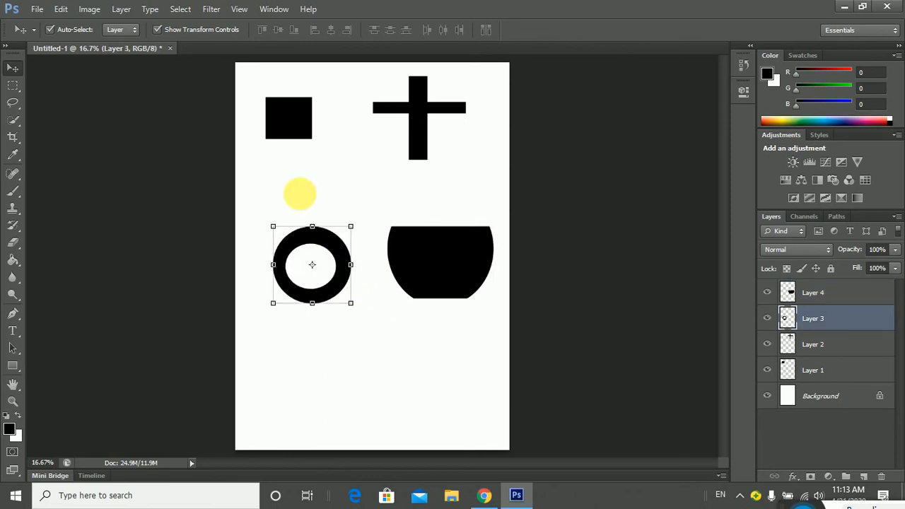
# Step: Switch the Move tool's Auto-Select and Show Transform Controls options off and back on
pyautogui.click(50, 29)
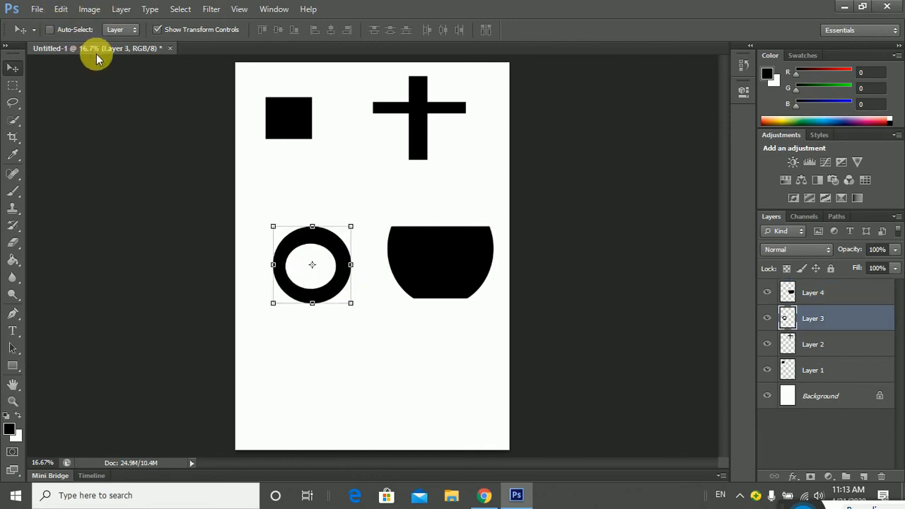
pyautogui.click(157, 30)
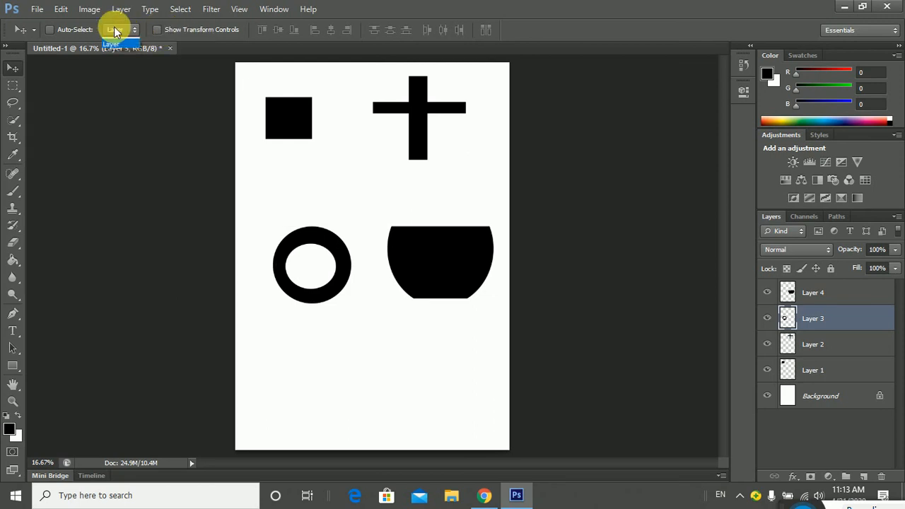
pyautogui.click(50, 32)
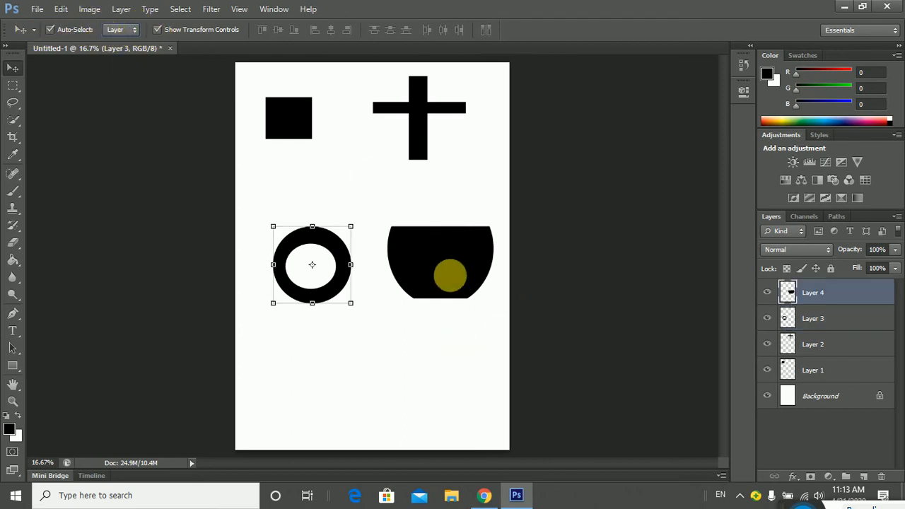
# Step: Shift the bowl shape left and raise both the ring and the bowl closer to the square and cross
pyautogui.moveTo(449, 273)
pyautogui.mouseDown()
pyautogui.moveTo(447, 259)
pyautogui.moveTo(440, 273)
pyautogui.mouseUp()
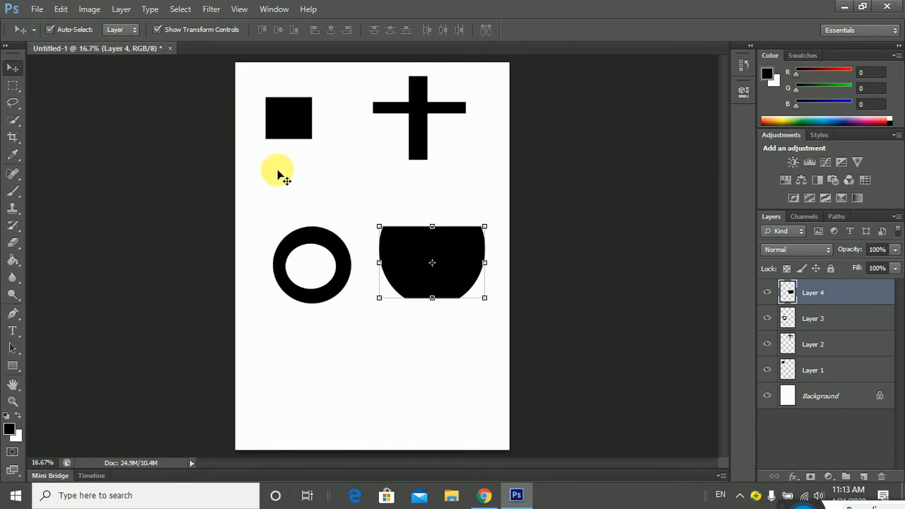
pyautogui.moveTo(334, 248); pyautogui.dragTo(331, 230)
pyautogui.moveTo(427, 255)
pyautogui.mouseDown()
pyautogui.moveTo(420, 230)
pyautogui.moveTo(425, 246)
pyautogui.mouseUp()
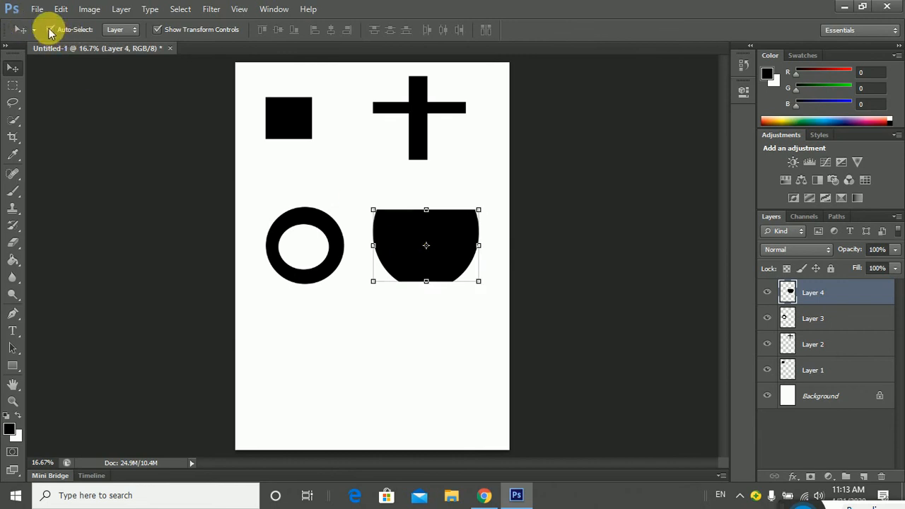
# Step: Keep Auto-Select set to Layer and nudge the bowl shape slightly downward
pyautogui.click(120, 32)
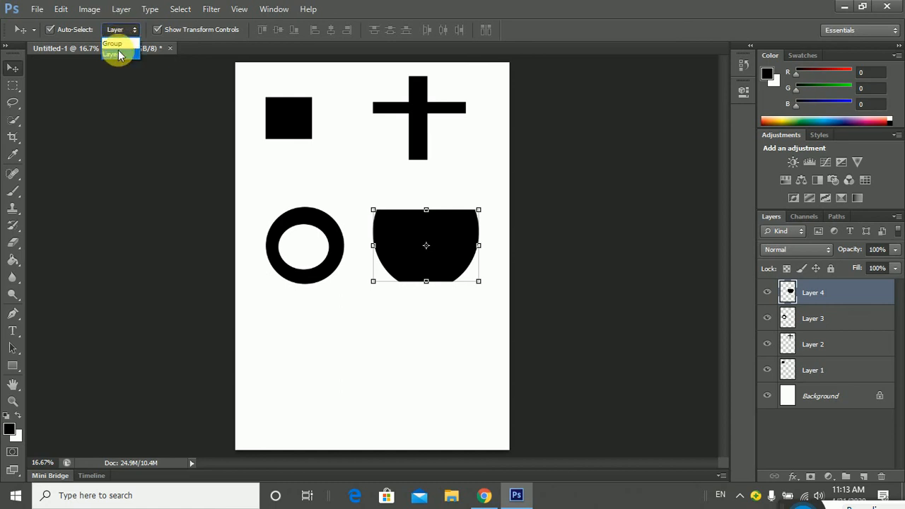
pyautogui.click(113, 56)
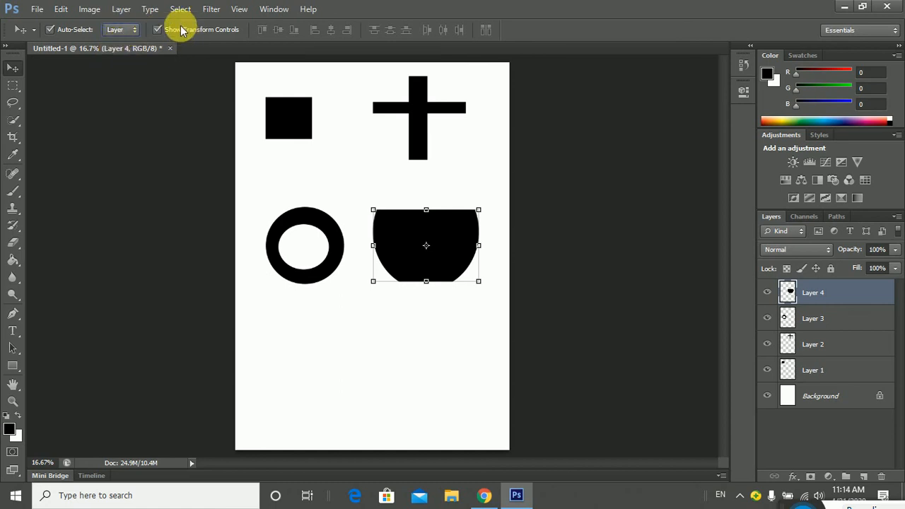
pyautogui.moveTo(411, 235)
pyautogui.mouseDown()
pyautogui.moveTo(411, 217)
pyautogui.moveTo(405, 238)
pyautogui.mouseUp()
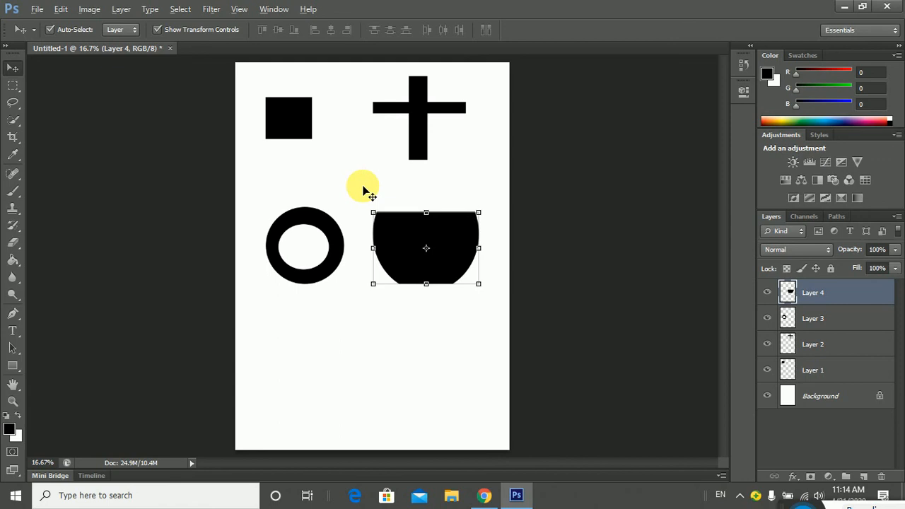
# Step: Zoom in on the artwork and pan around the page to examine the square, cross, ring and bowl shapes up close
pyautogui.scroll(2, 363, 188)
pyautogui.scroll(-8, 363, 188)
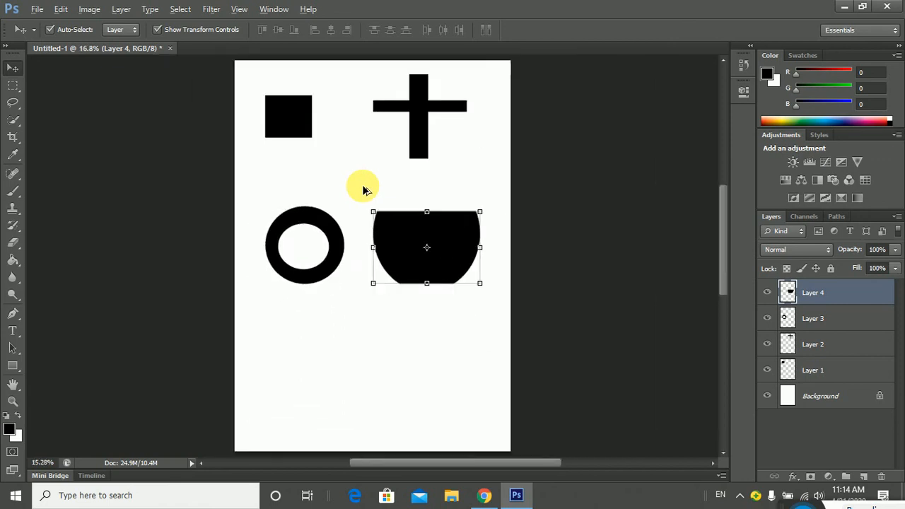
pyautogui.scroll(12, 377, 217)
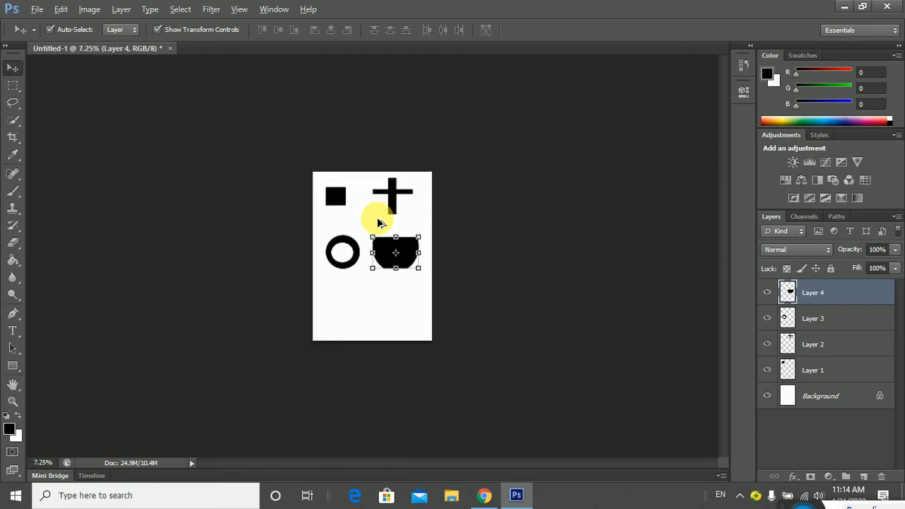
pyautogui.scroll(2, 378, 223)
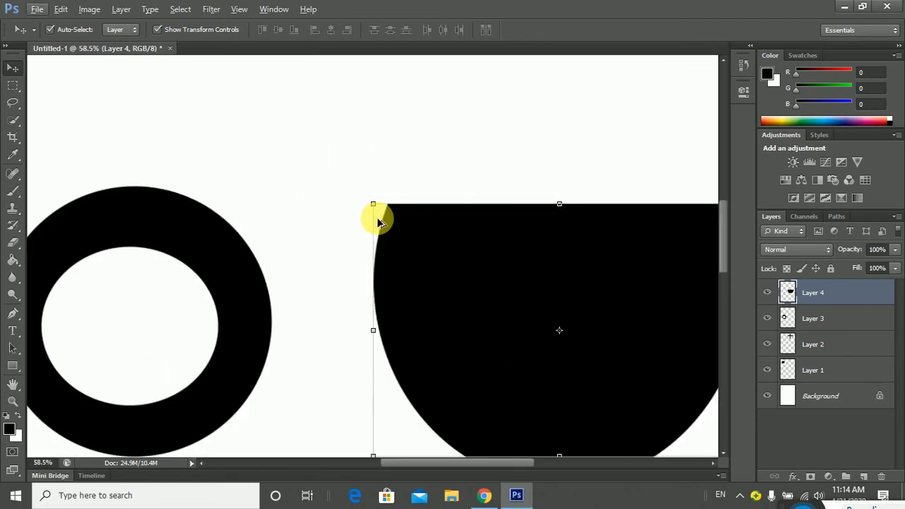
pyautogui.moveTo(251, 159); pyautogui.dragTo(389, 381)
pyautogui.moveTo(391, 233); pyautogui.dragTo(418, 321)
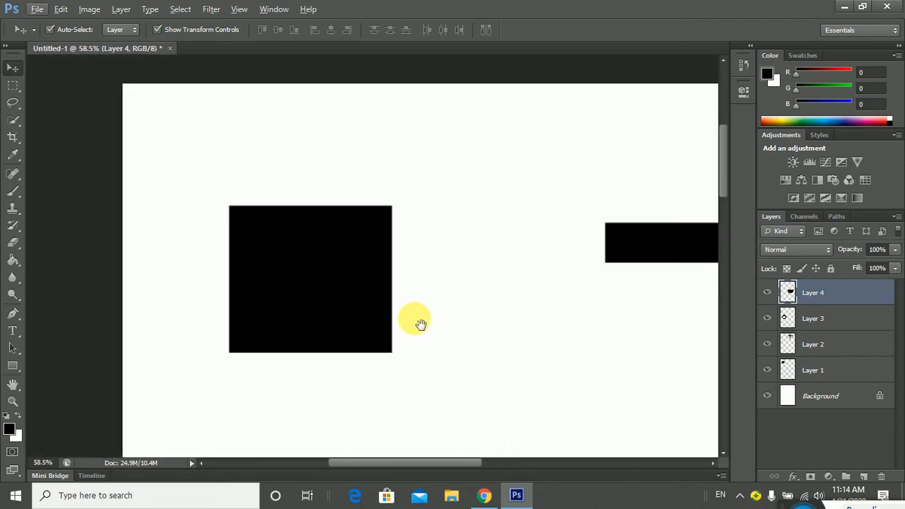
pyautogui.moveTo(534, 329); pyautogui.dragTo(321, 285)
pyautogui.moveTo(481, 297); pyautogui.dragTo(374, 230)
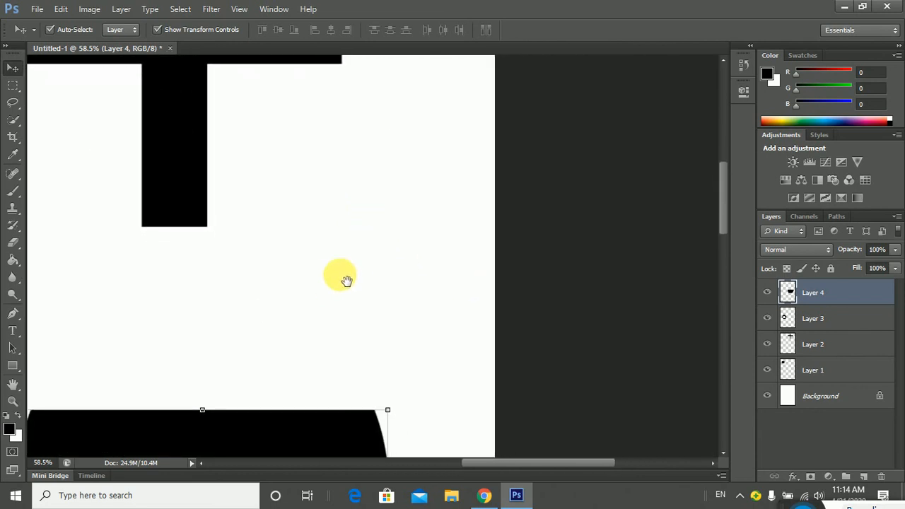
pyautogui.moveTo(347, 282); pyautogui.dragTo(462, 187)
pyautogui.moveTo(358, 345); pyautogui.dragTo(542, 123)
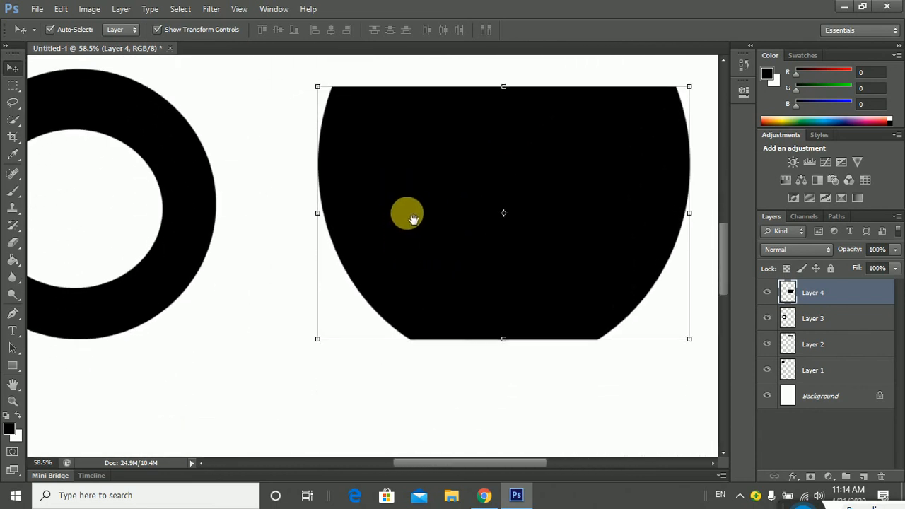
pyautogui.moveTo(410, 210); pyautogui.dragTo(467, 366)
pyautogui.moveTo(394, 250); pyautogui.dragTo(295, 457)
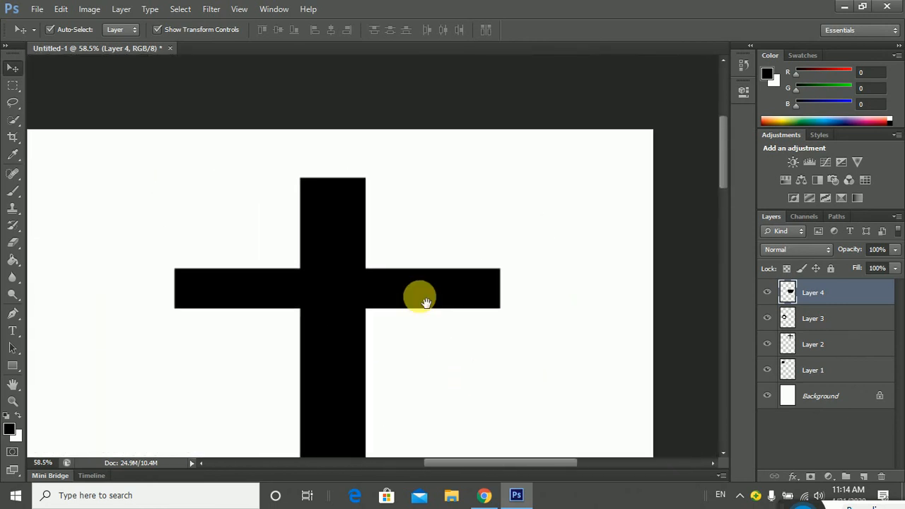
pyautogui.moveTo(426, 303); pyautogui.dragTo(521, 170)
pyautogui.moveTo(418, 441); pyautogui.dragTo(508, 102)
pyautogui.moveTo(457, 374); pyautogui.dragTo(556, 304)
pyautogui.moveTo(305, 319); pyautogui.dragTo(446, 416)
pyautogui.moveTo(437, 253); pyautogui.dragTo(283, 420)
pyautogui.moveTo(375, 275); pyautogui.dragTo(390, 366)
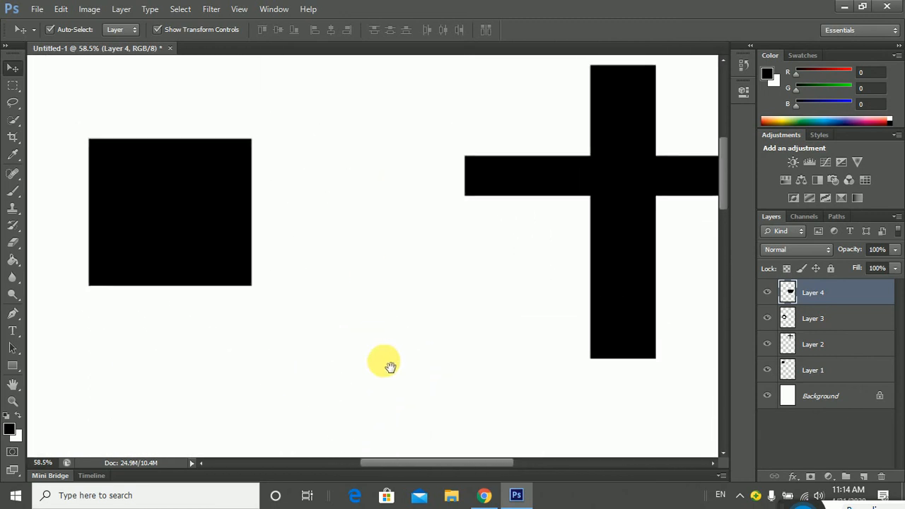
pyautogui.moveTo(511, 347); pyautogui.dragTo(367, 325)
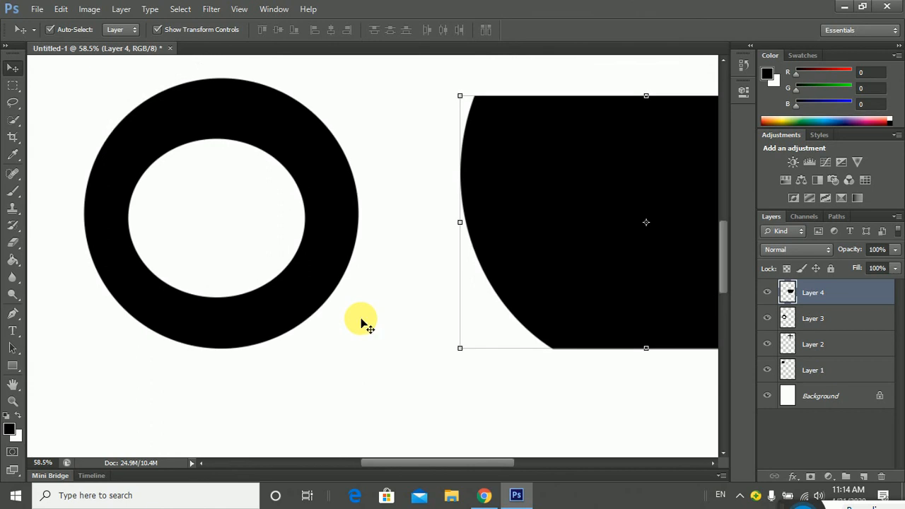
# Step: Zoom in and out around the ring and bowl to compare close-up and whole-page views of the document
pyautogui.hotkey('ctrl', '+')
pyautogui.hotkey('ctrl', '+')
pyautogui.hotkey('ctrl', '+')
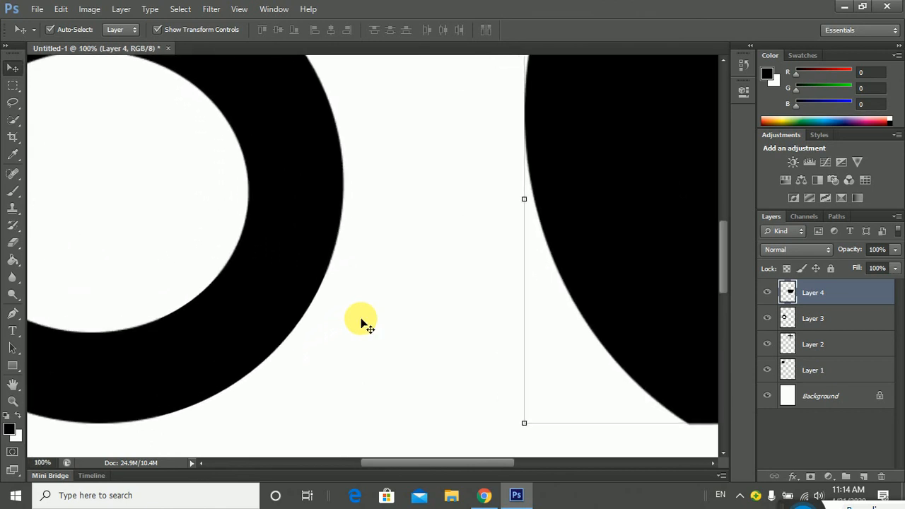
pyautogui.hotkey('ctrl', '-')
pyautogui.hotkey('ctrl', '-')
pyautogui.hotkey('ctrl', '-')
pyautogui.hotkey('ctrl', '-')
pyautogui.hotkey('ctrl', '-')
pyautogui.hotkey('ctrl', '-')
pyautogui.hotkey('ctrl', '-')
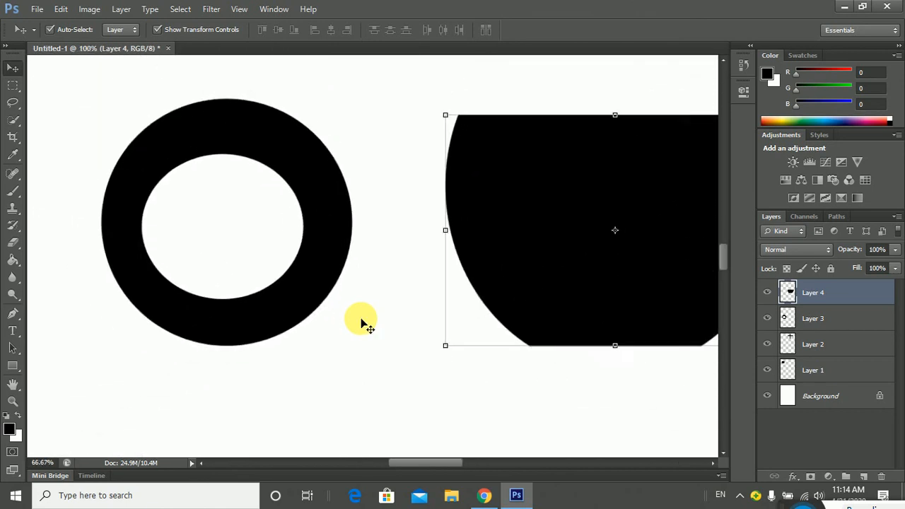
pyautogui.hotkey('ctrl', '-')
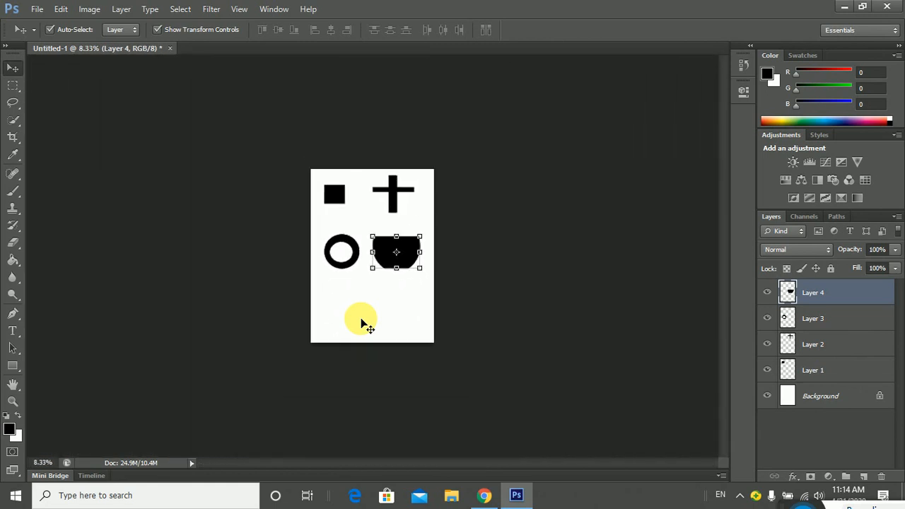
pyautogui.hotkey('ctrl', '+')
pyautogui.hotkey('ctrl', '+')
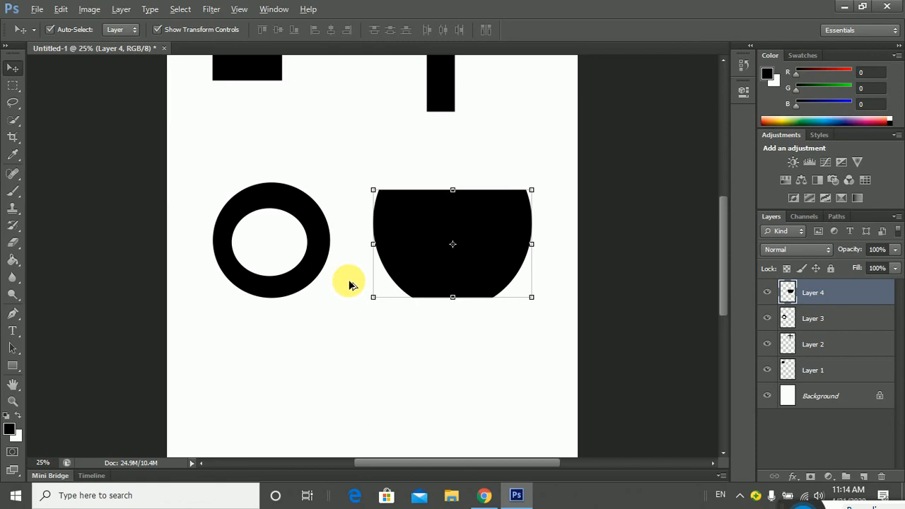
pyautogui.scroll(-4, 350, 285)
pyautogui.scroll(5, 349, 285)
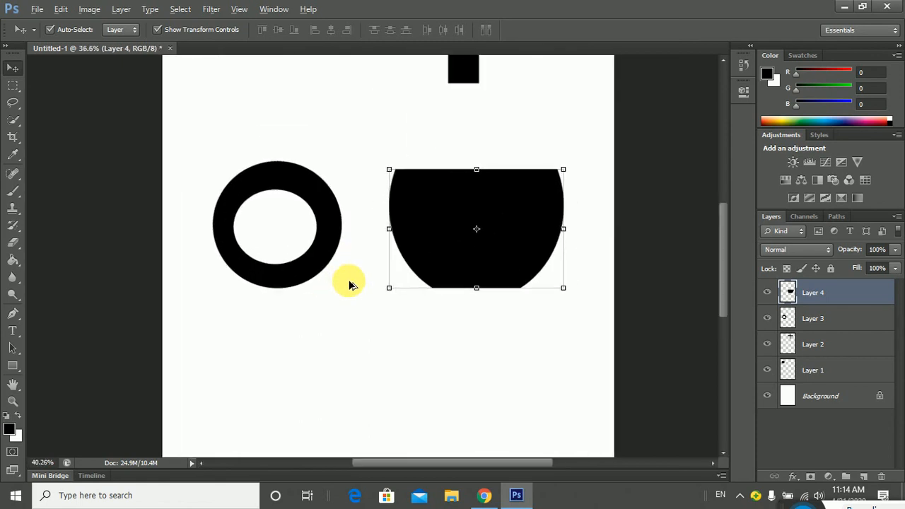
pyautogui.scroll(5, 349, 285)
pyautogui.scroll(-20, 350, 284)
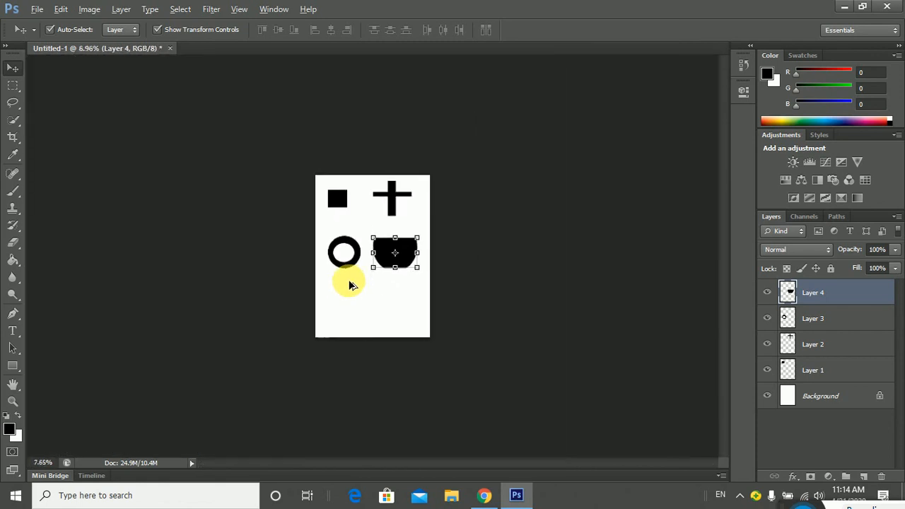
pyautogui.scroll(10, 349, 284)
pyautogui.scroll(-4, 349, 284)
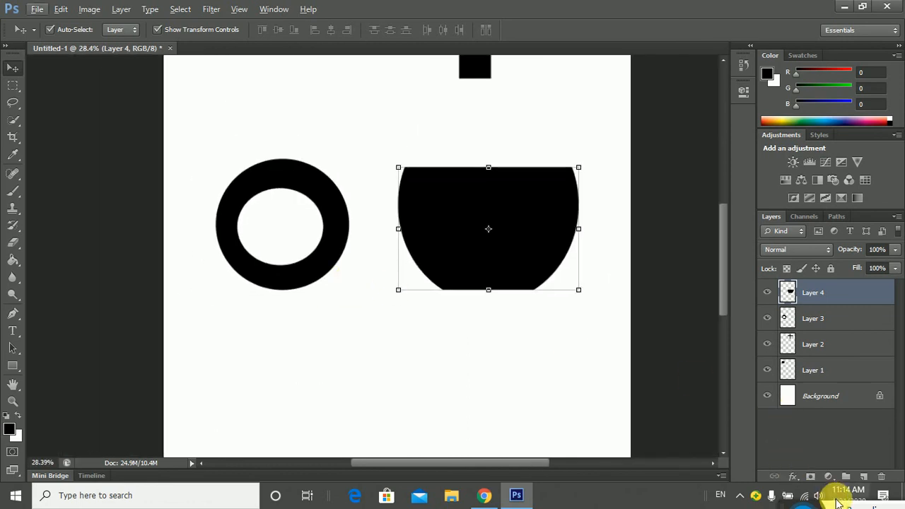
pyautogui.click(802, 500)
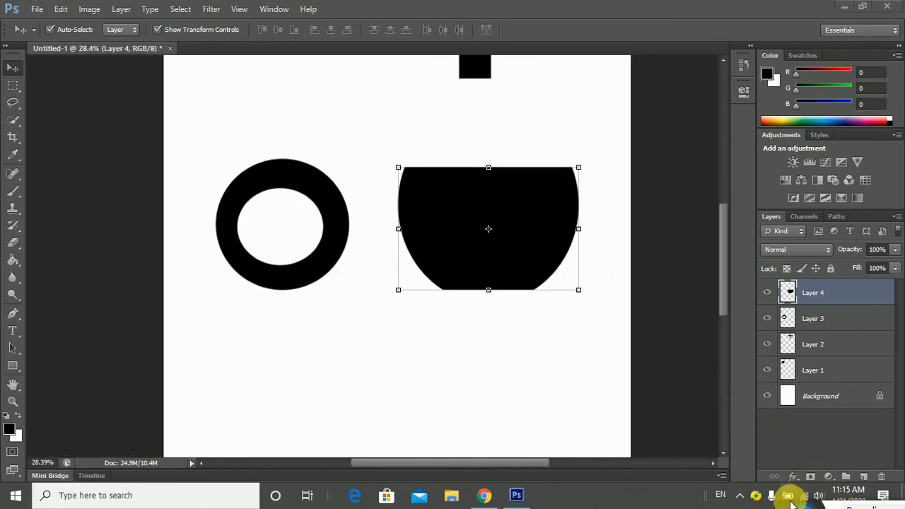
pyautogui.moveTo(787, 506); pyautogui.dragTo(703, 382)
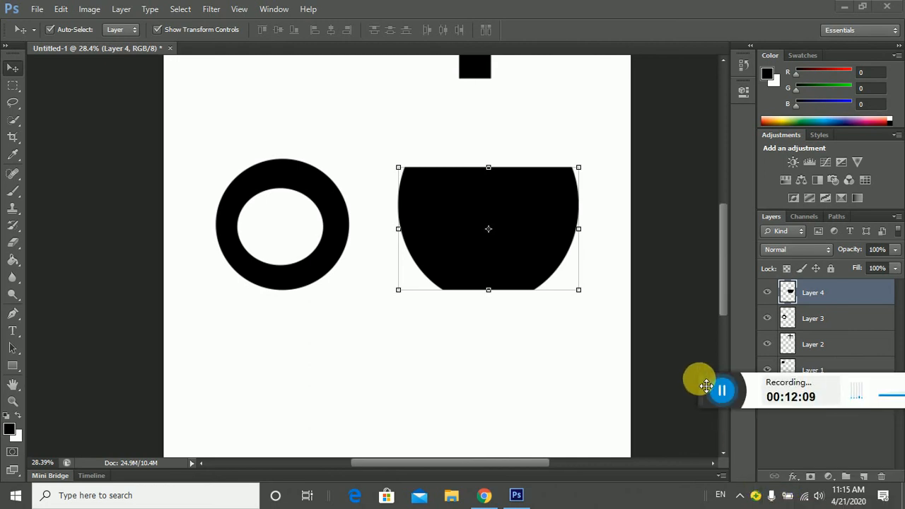
pyautogui.scroll(5, 339, 327)
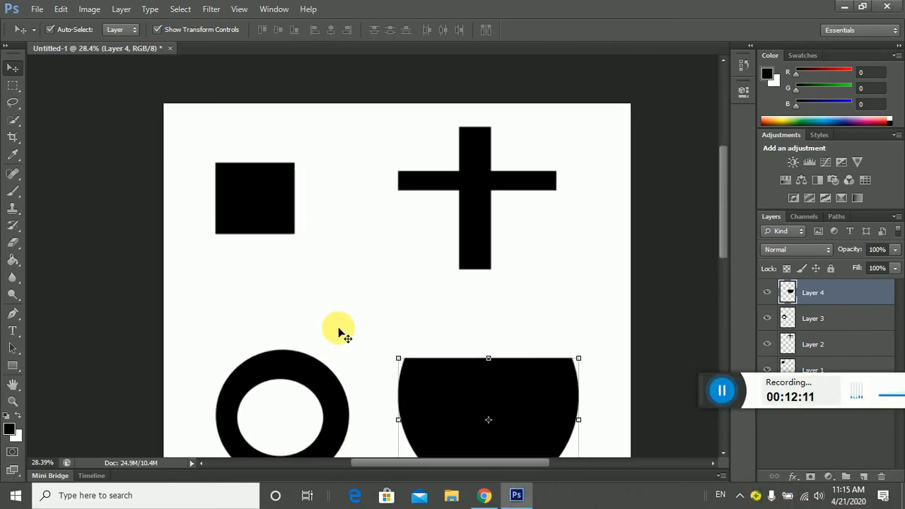
# Step: Deselect the bowl's layer and activate the Rectangular Marquee tool in Intersect with selection mode
pyautogui.click(322, 304)
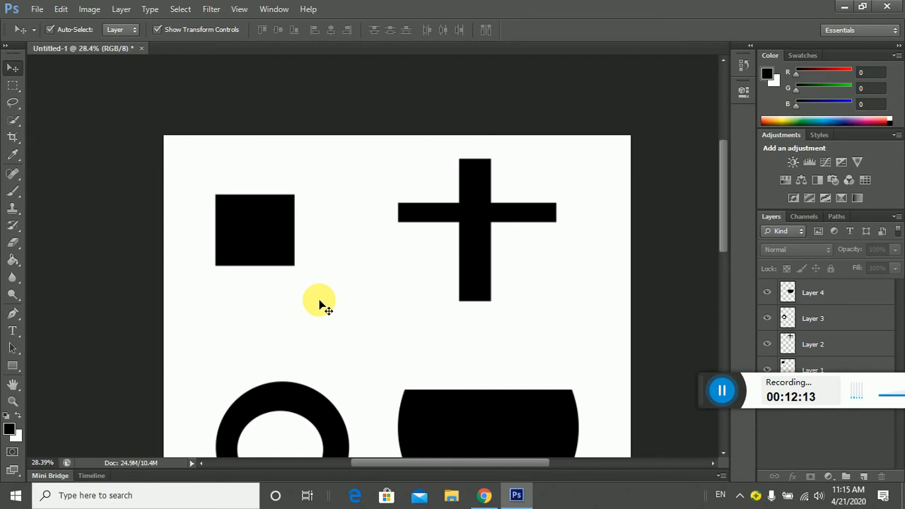
pyautogui.scroll(-3, 319, 300)
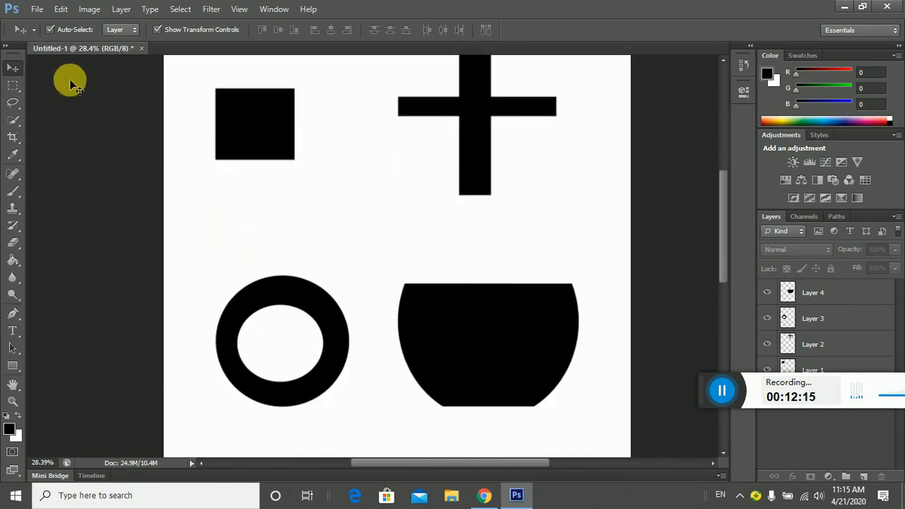
pyautogui.click(13, 85)
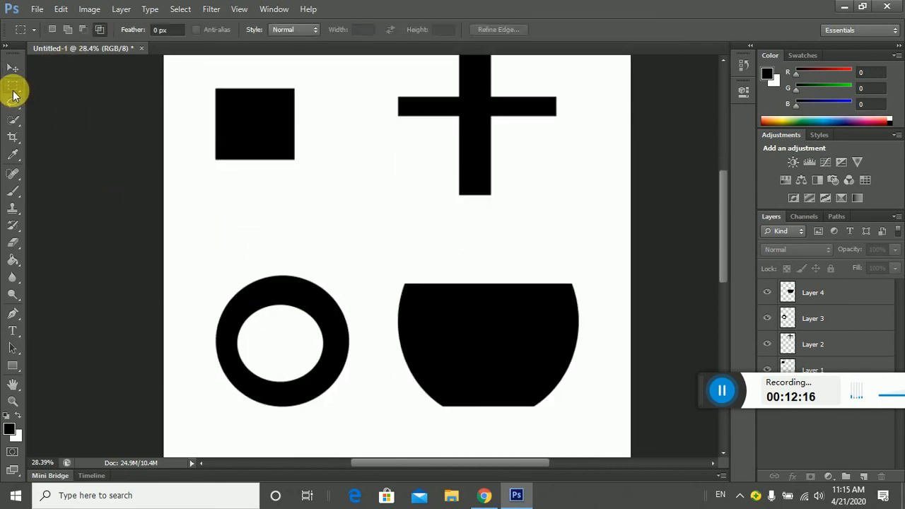
pyautogui.click(68, 29)
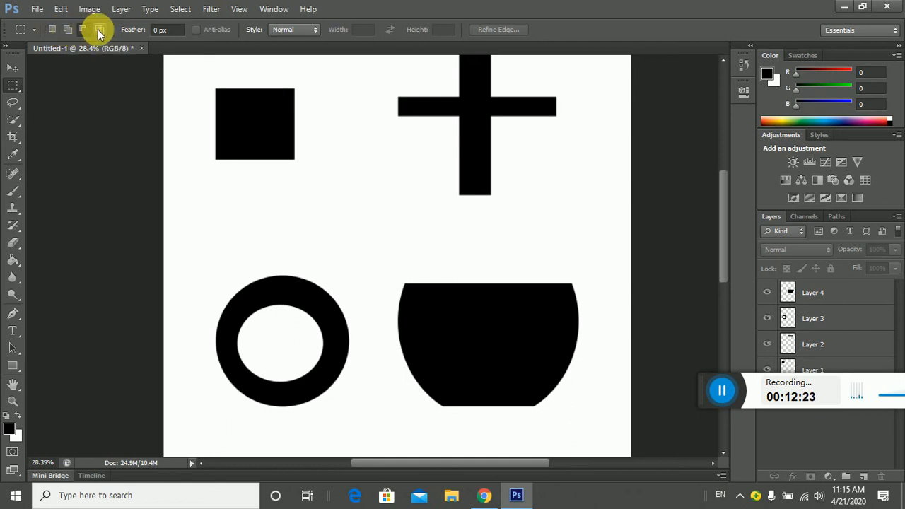
pyautogui.click(100, 30)
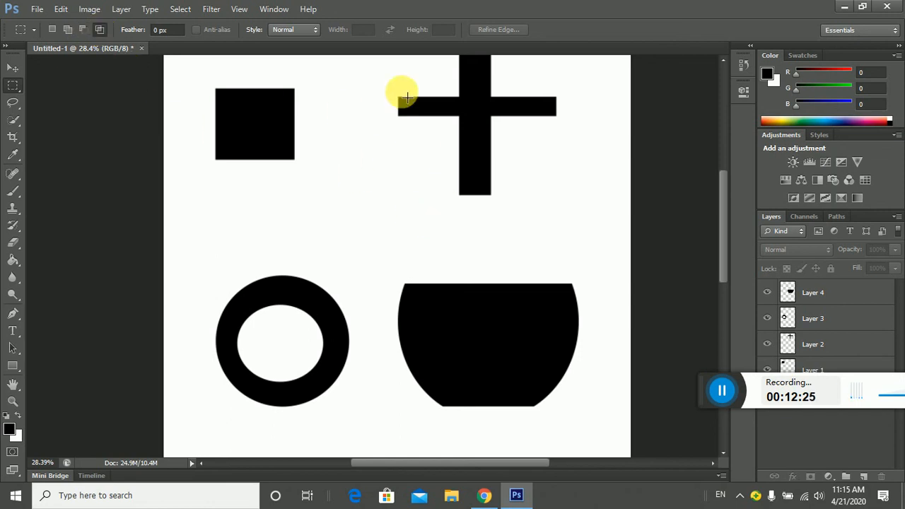
pyautogui.scroll(-5, 429, 252)
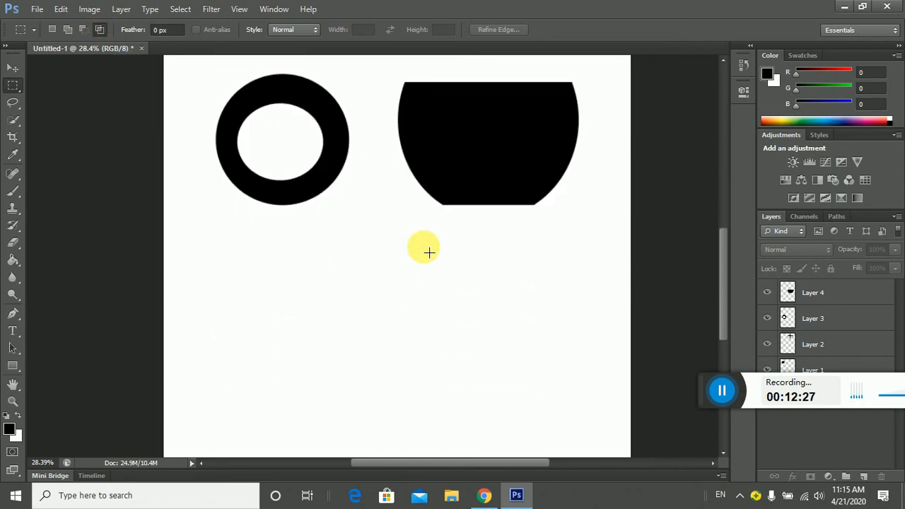
pyautogui.scroll(7, 424, 249)
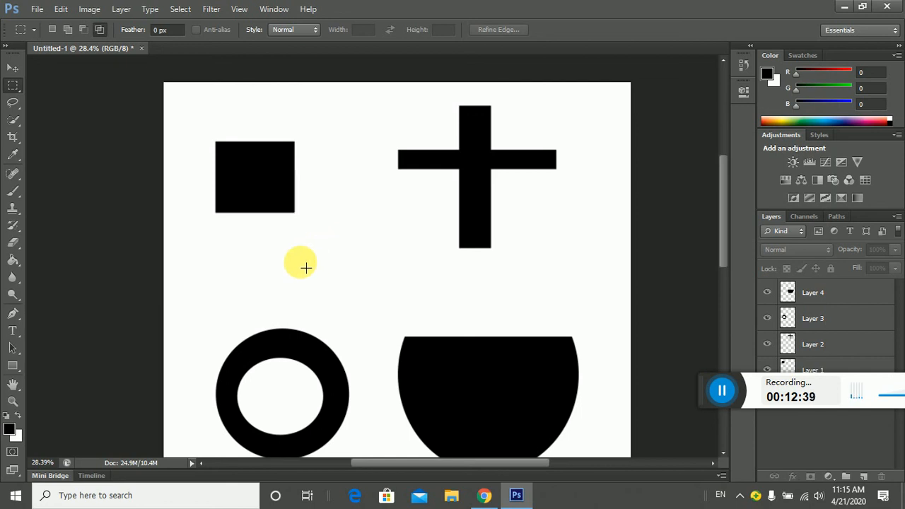
pyautogui.scroll(-4, 308, 267)
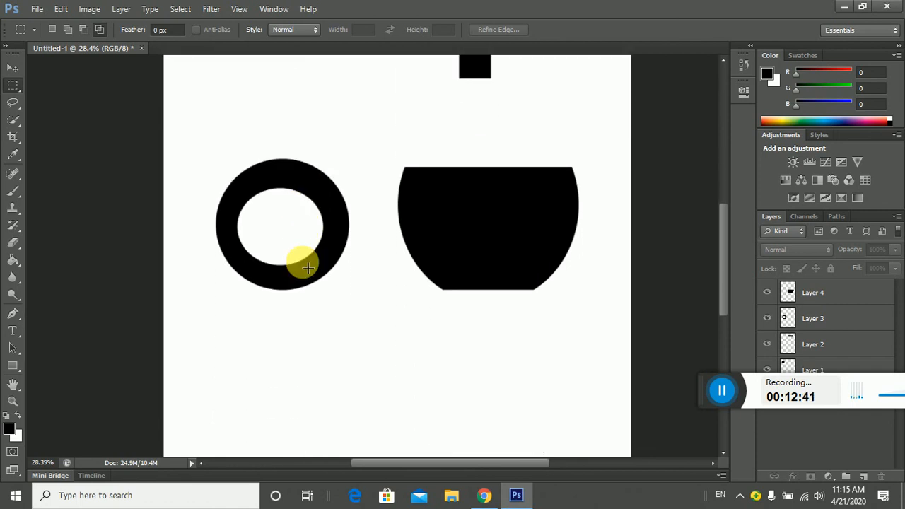
pyautogui.scroll(2, 307, 267)
pyautogui.scroll(2, 307, 267)
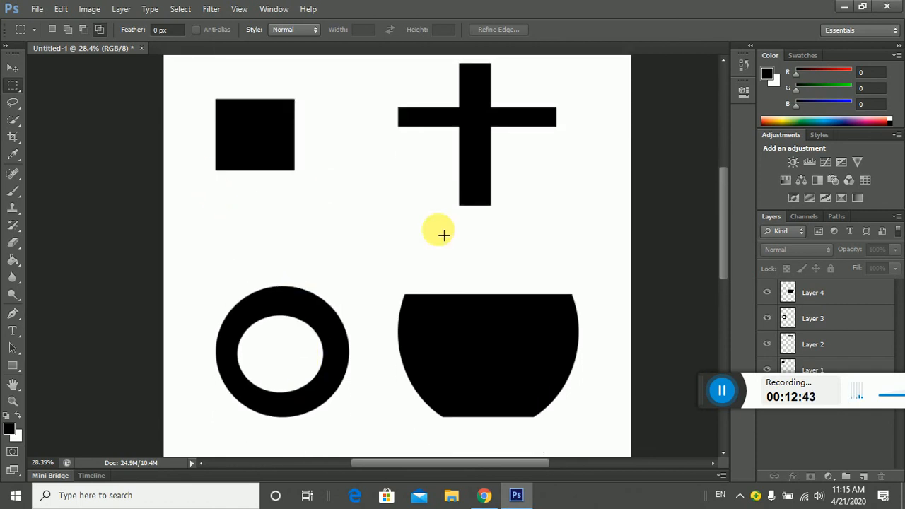